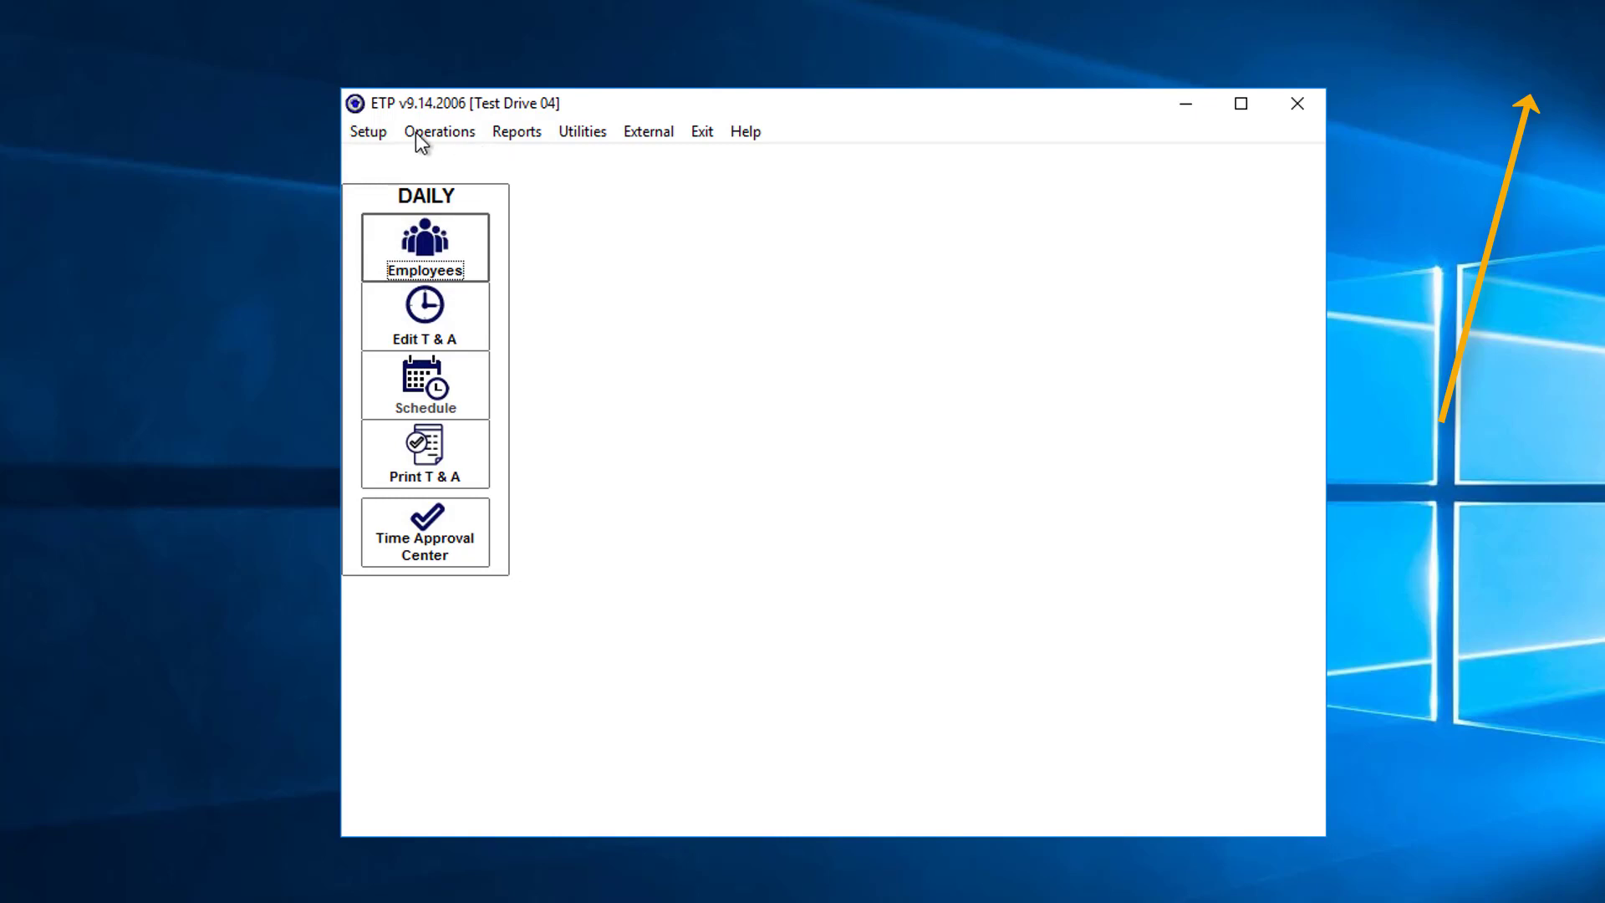
# Add an employee schedule pattern with code 0001 and the employee's first name as its description
pyautogui.click(365, 134)
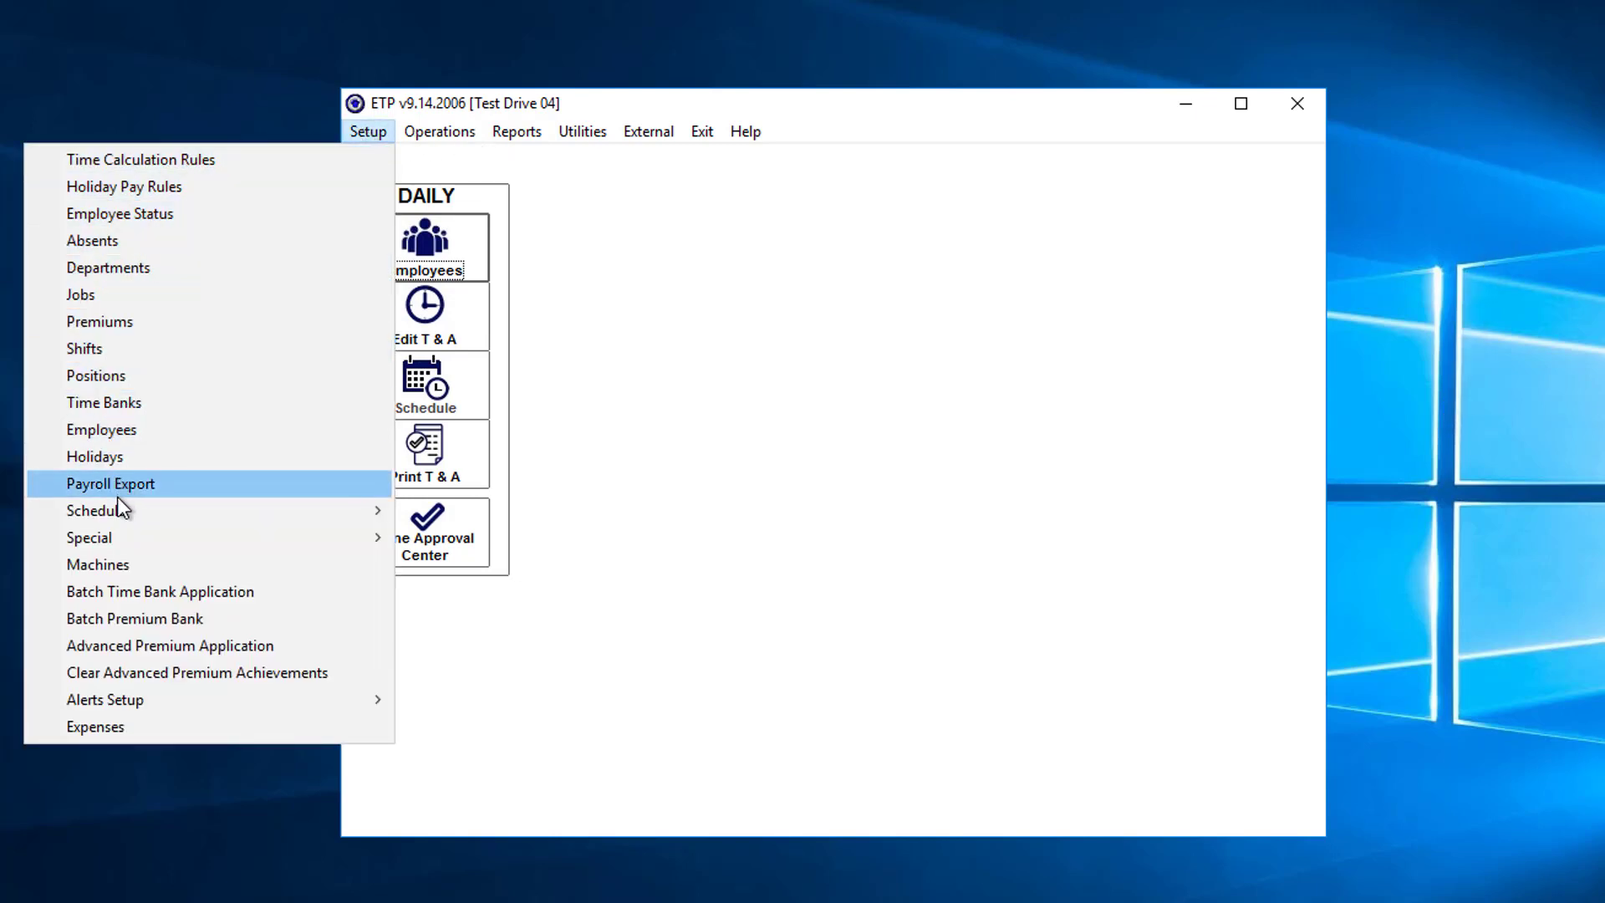
pyautogui.moveTo(119, 511)
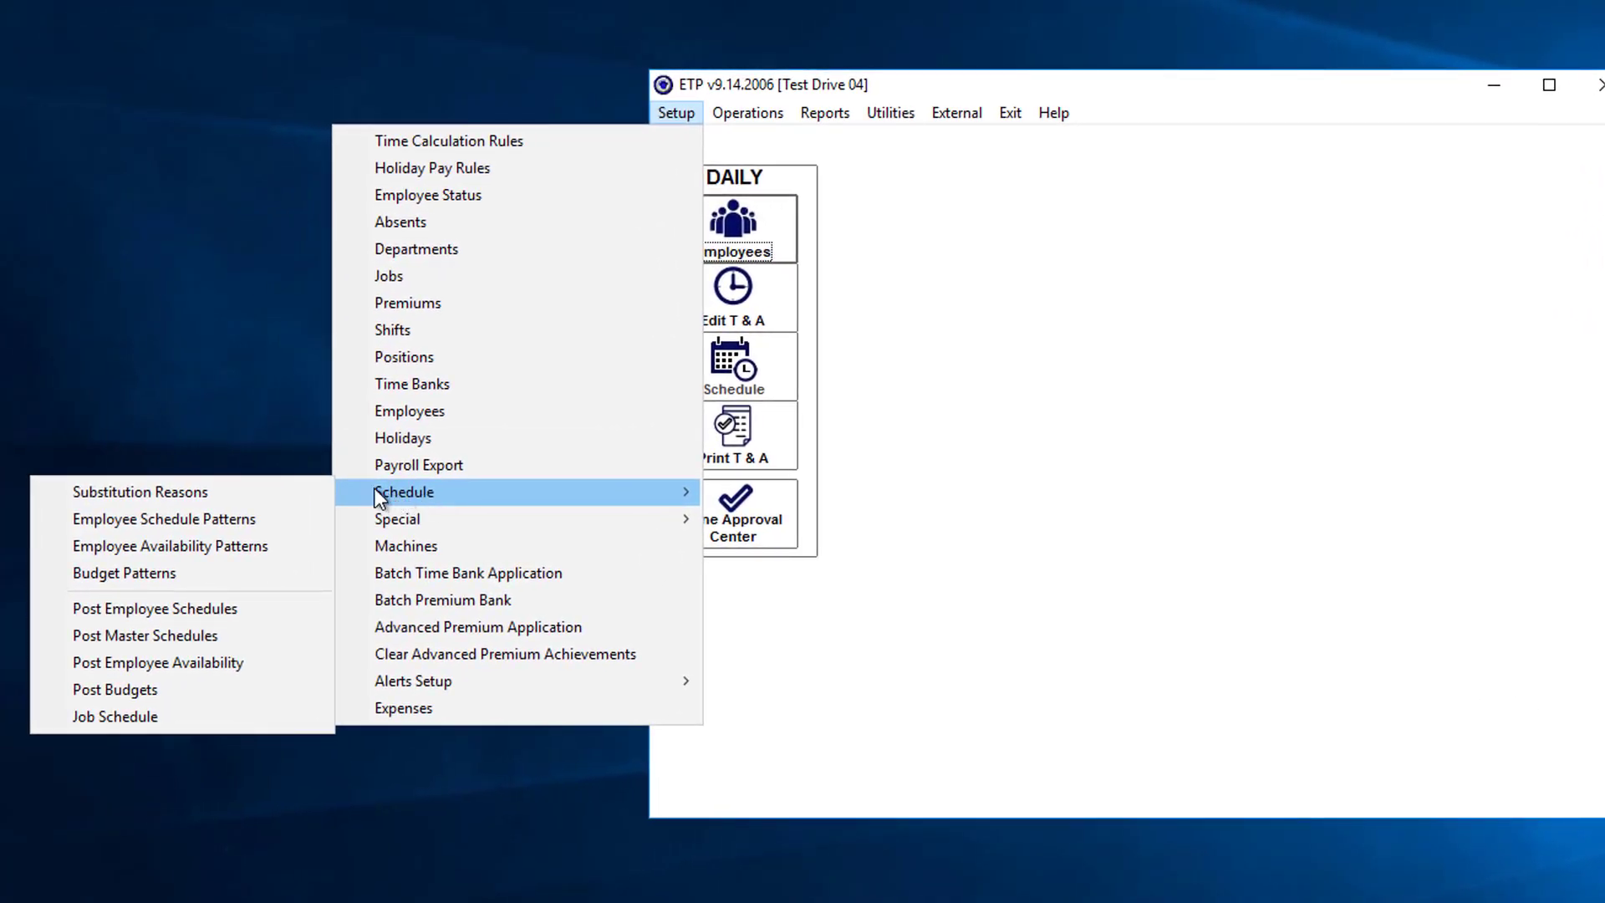
pyautogui.click(105, 520)
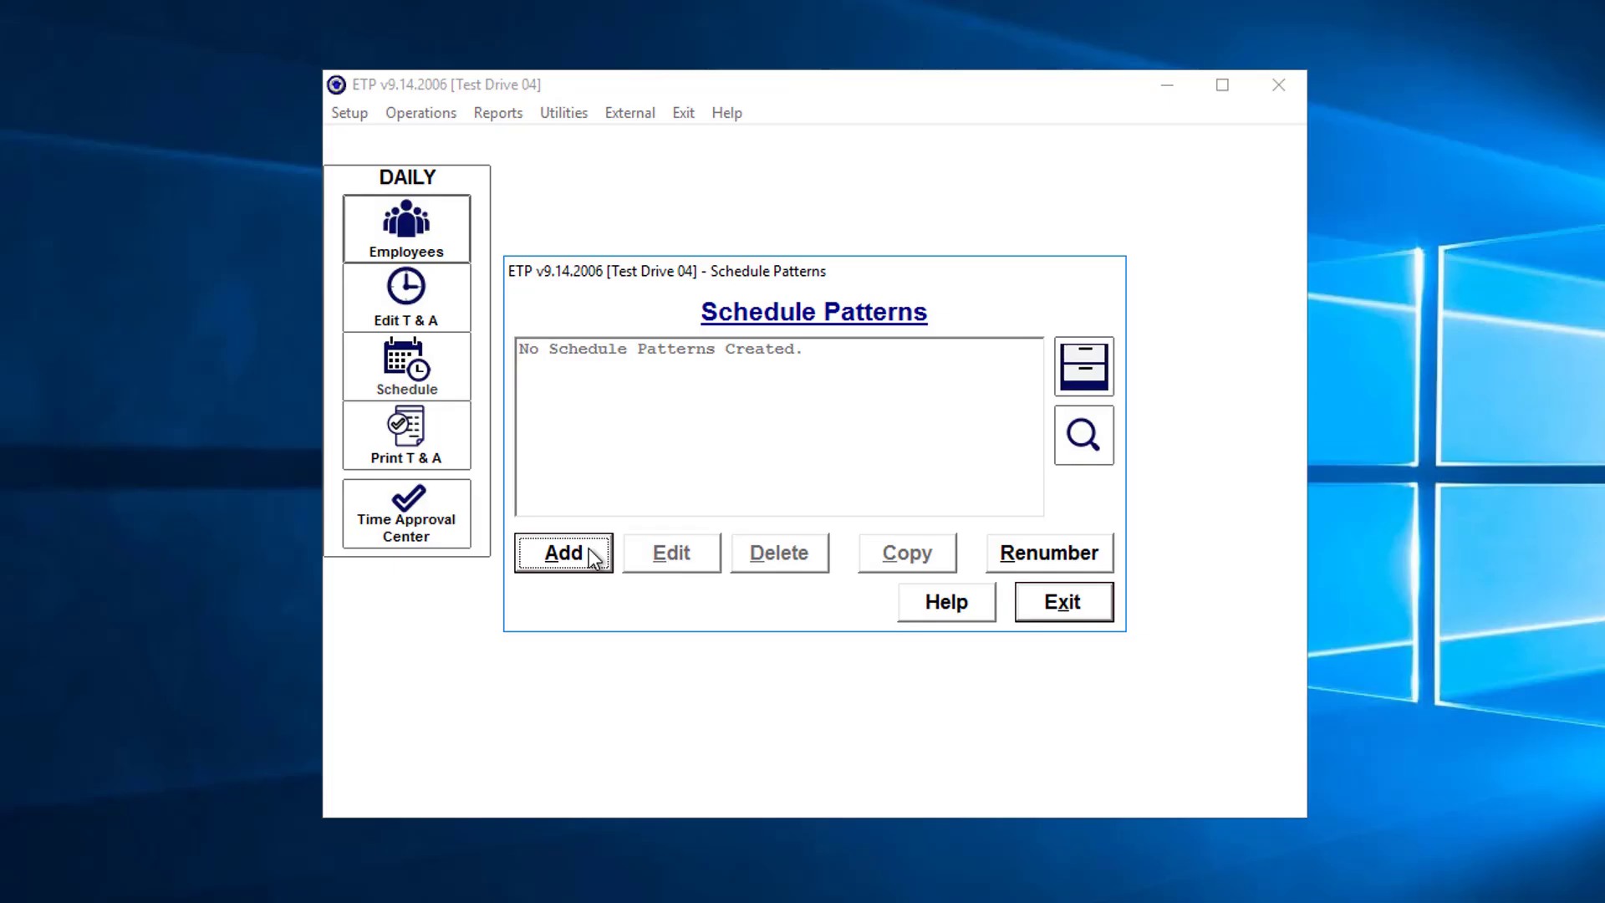
pyautogui.click(593, 555)
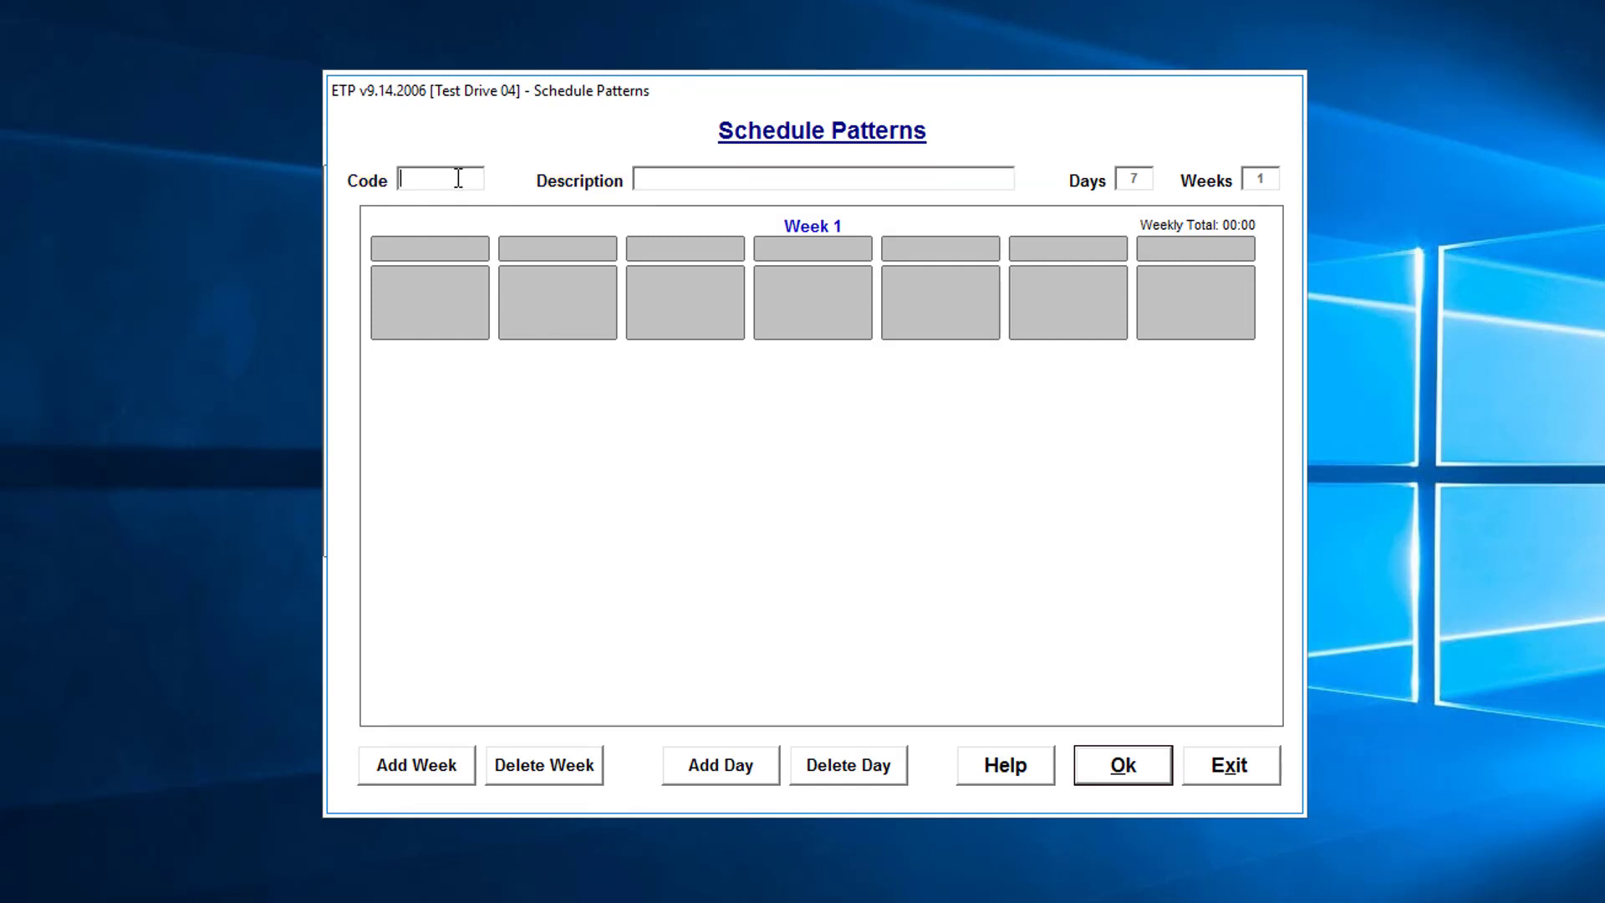
pyautogui.write('0001')
pyautogui.click(648, 172)
pyautogui.write('Greg')
# Schedule the second day of week 1 with shift 090170 (09:00 - 17:00)
pyautogui.click(560, 289)
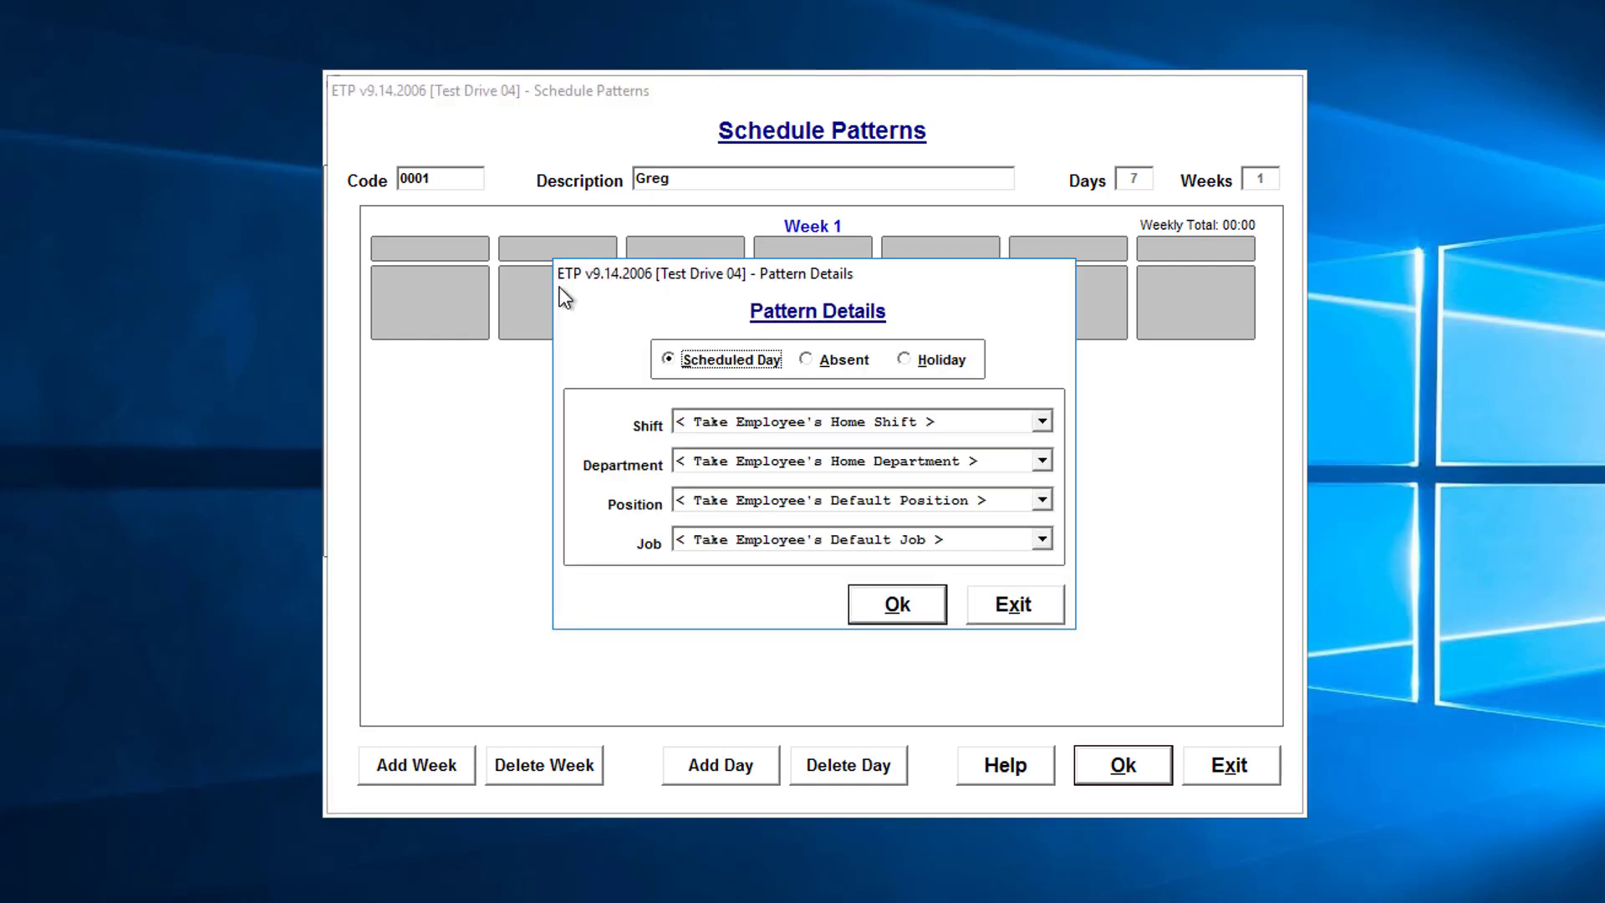
pyautogui.click(994, 424)
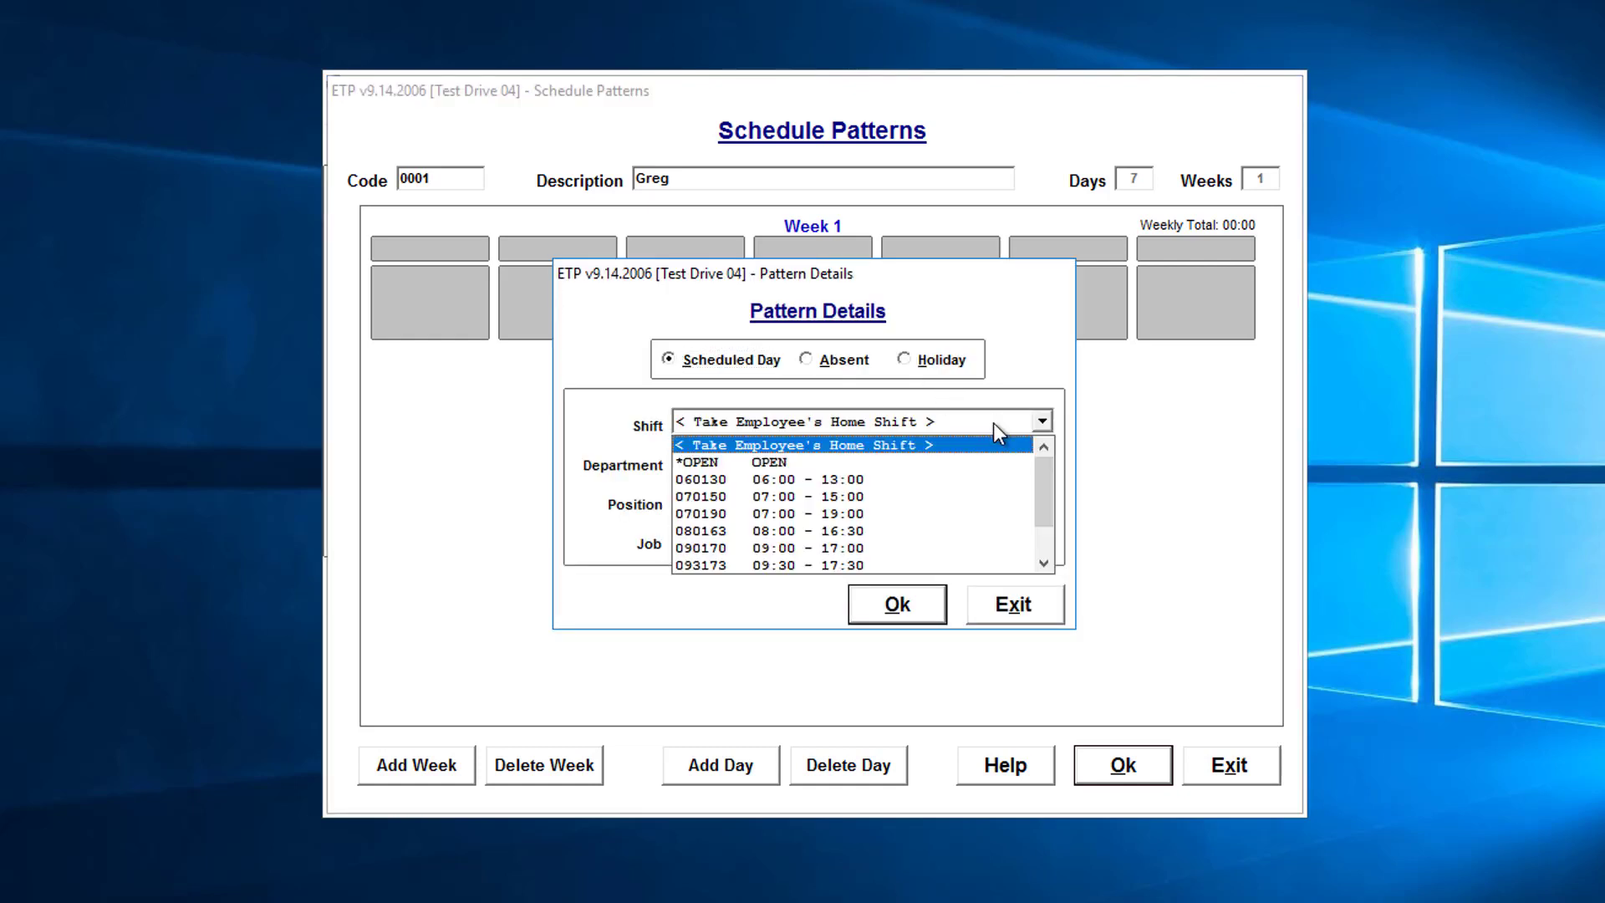
pyautogui.click(761, 548)
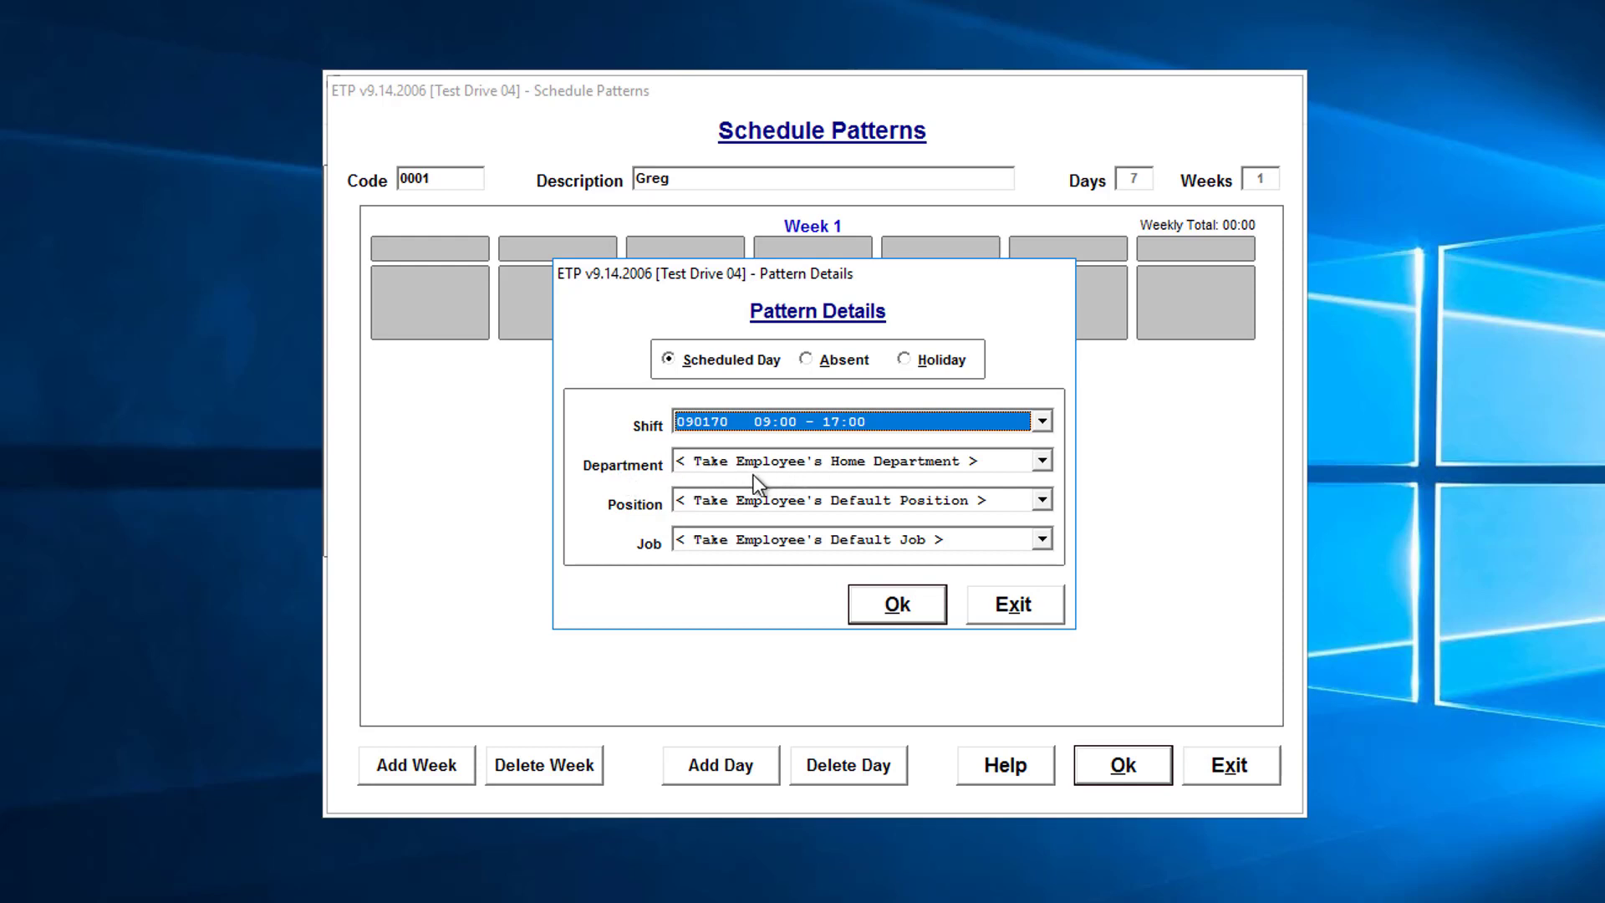
pyautogui.click(898, 598)
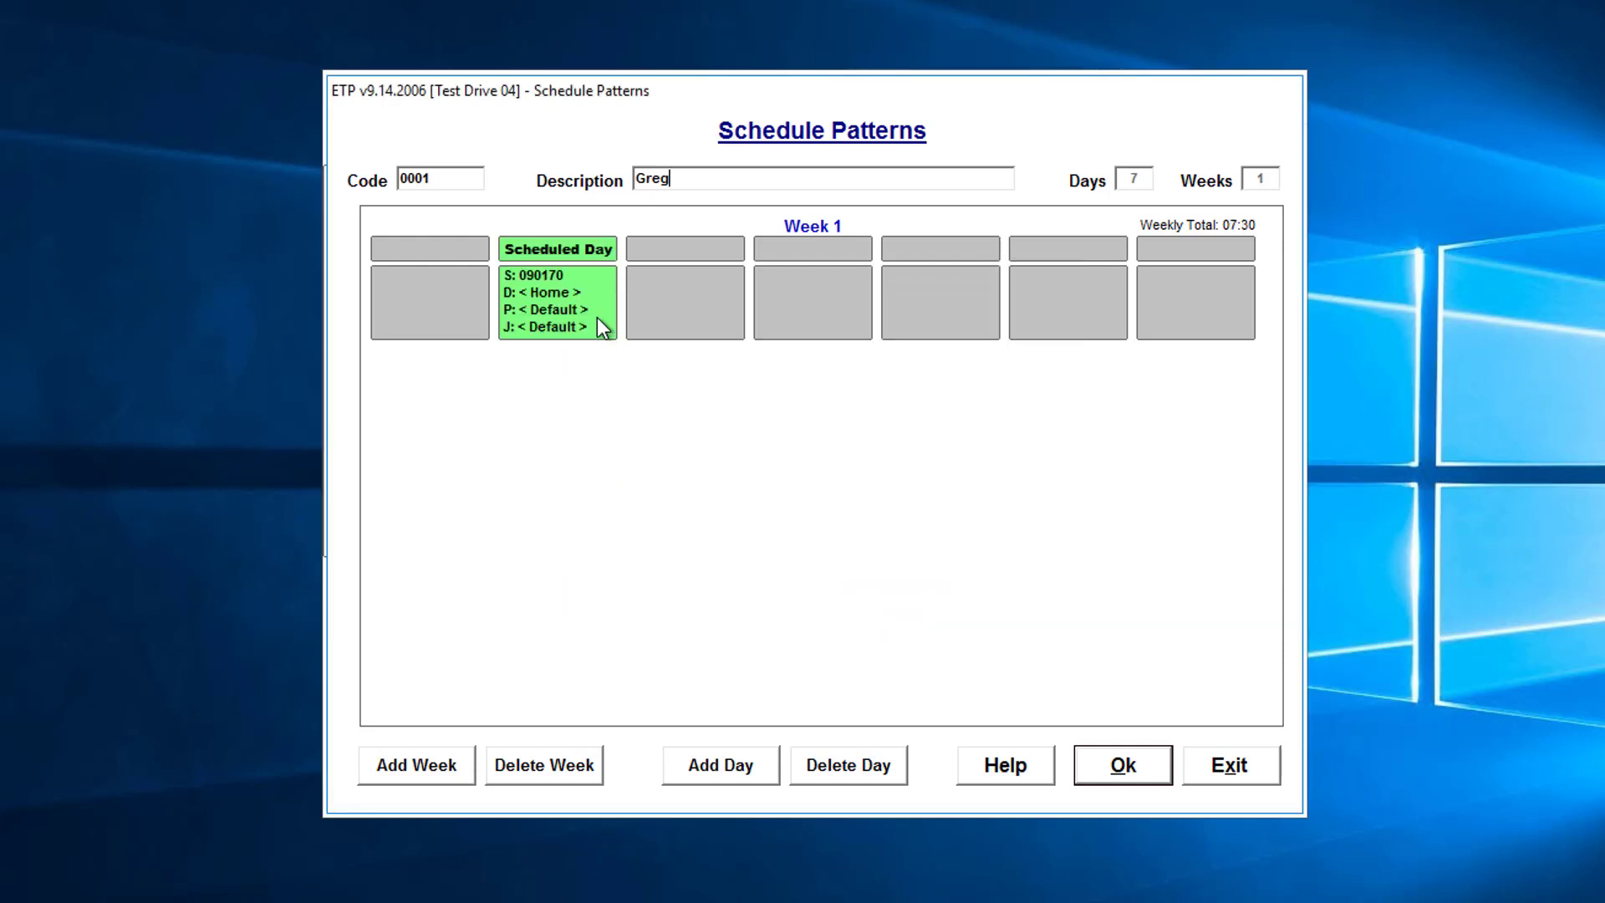
# Assign shift 090170 (09:00 - 17:00) to the third day of week 1 as a scheduled day
pyautogui.doubleClick(699, 295)
pyautogui.click(769, 425)
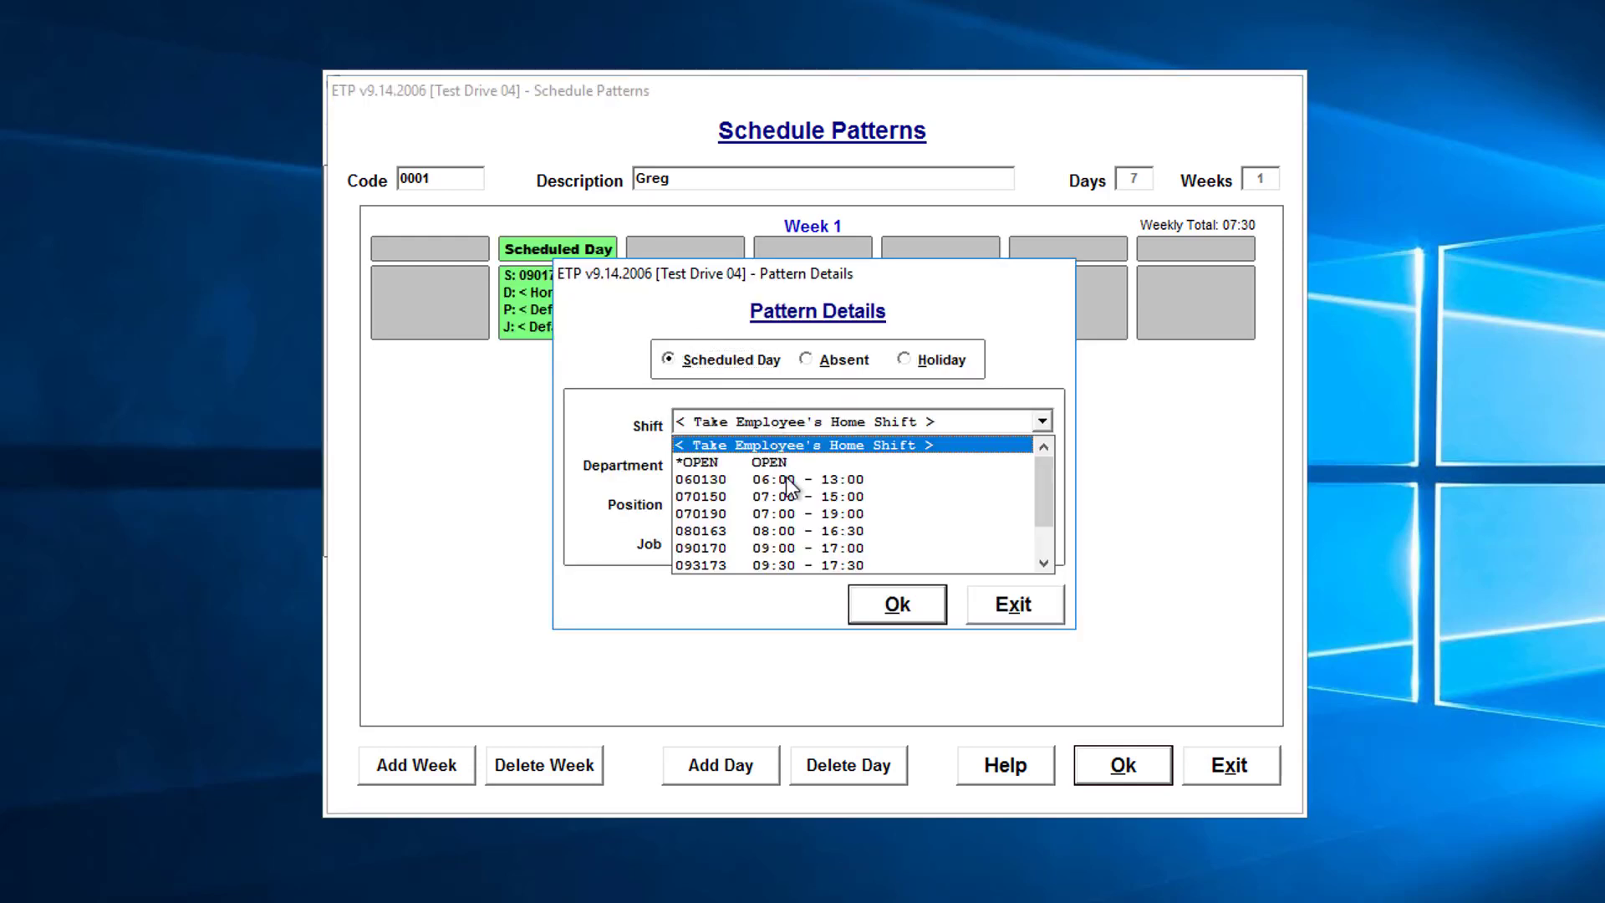
pyautogui.click(786, 547)
pyautogui.press('Return')
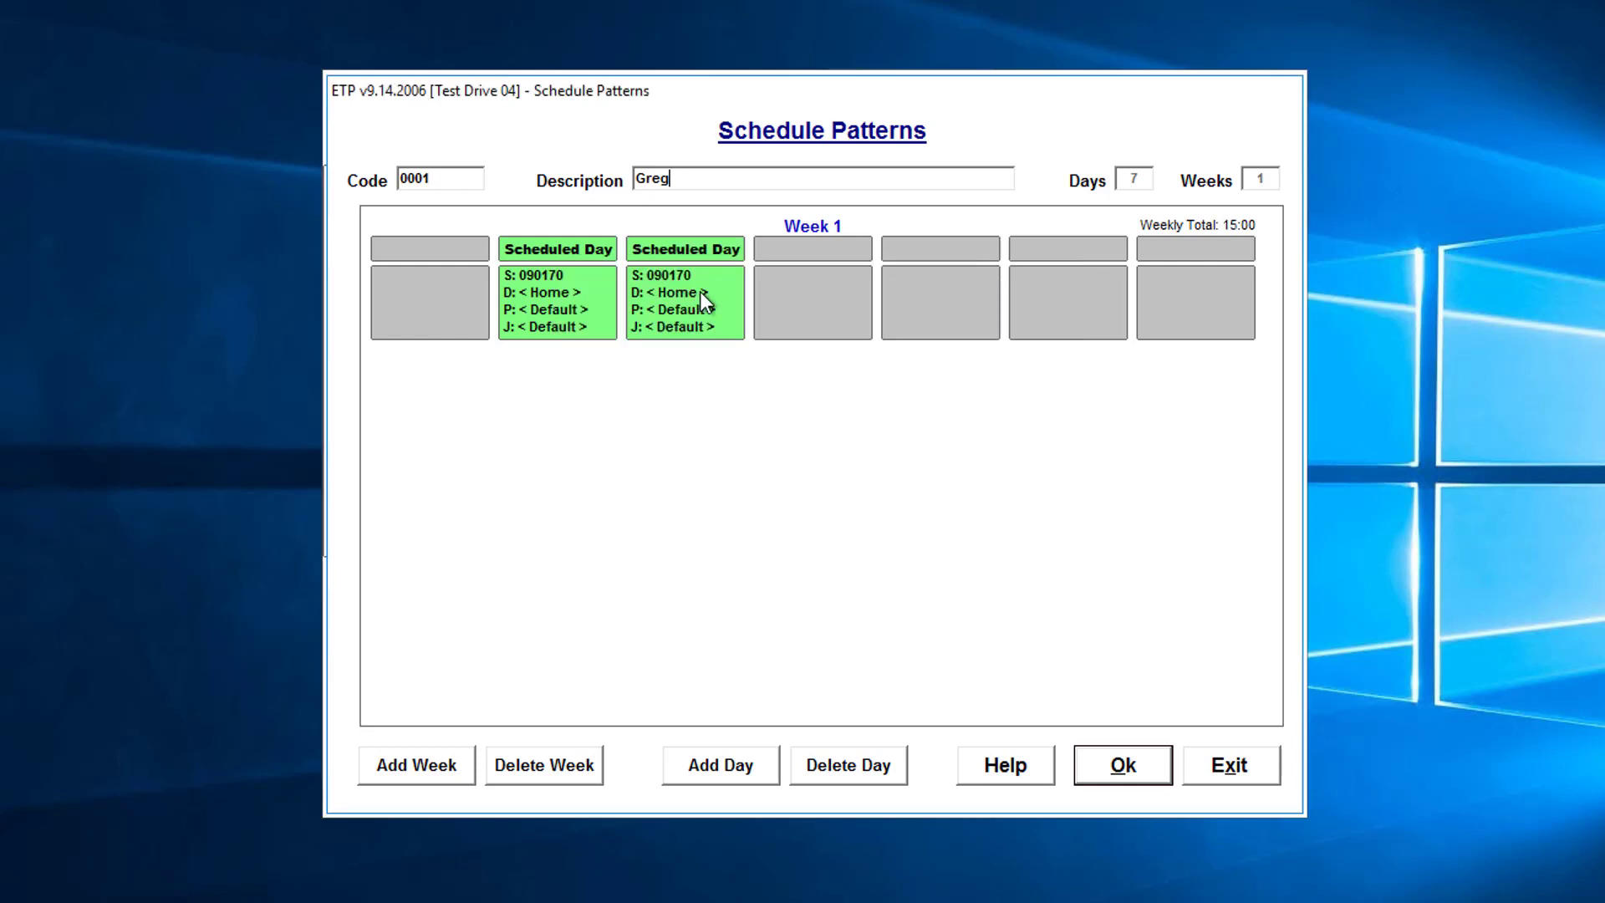
# Copy the third day's schedule to the fourth day of week 1
pyautogui.rightClick(700, 292)
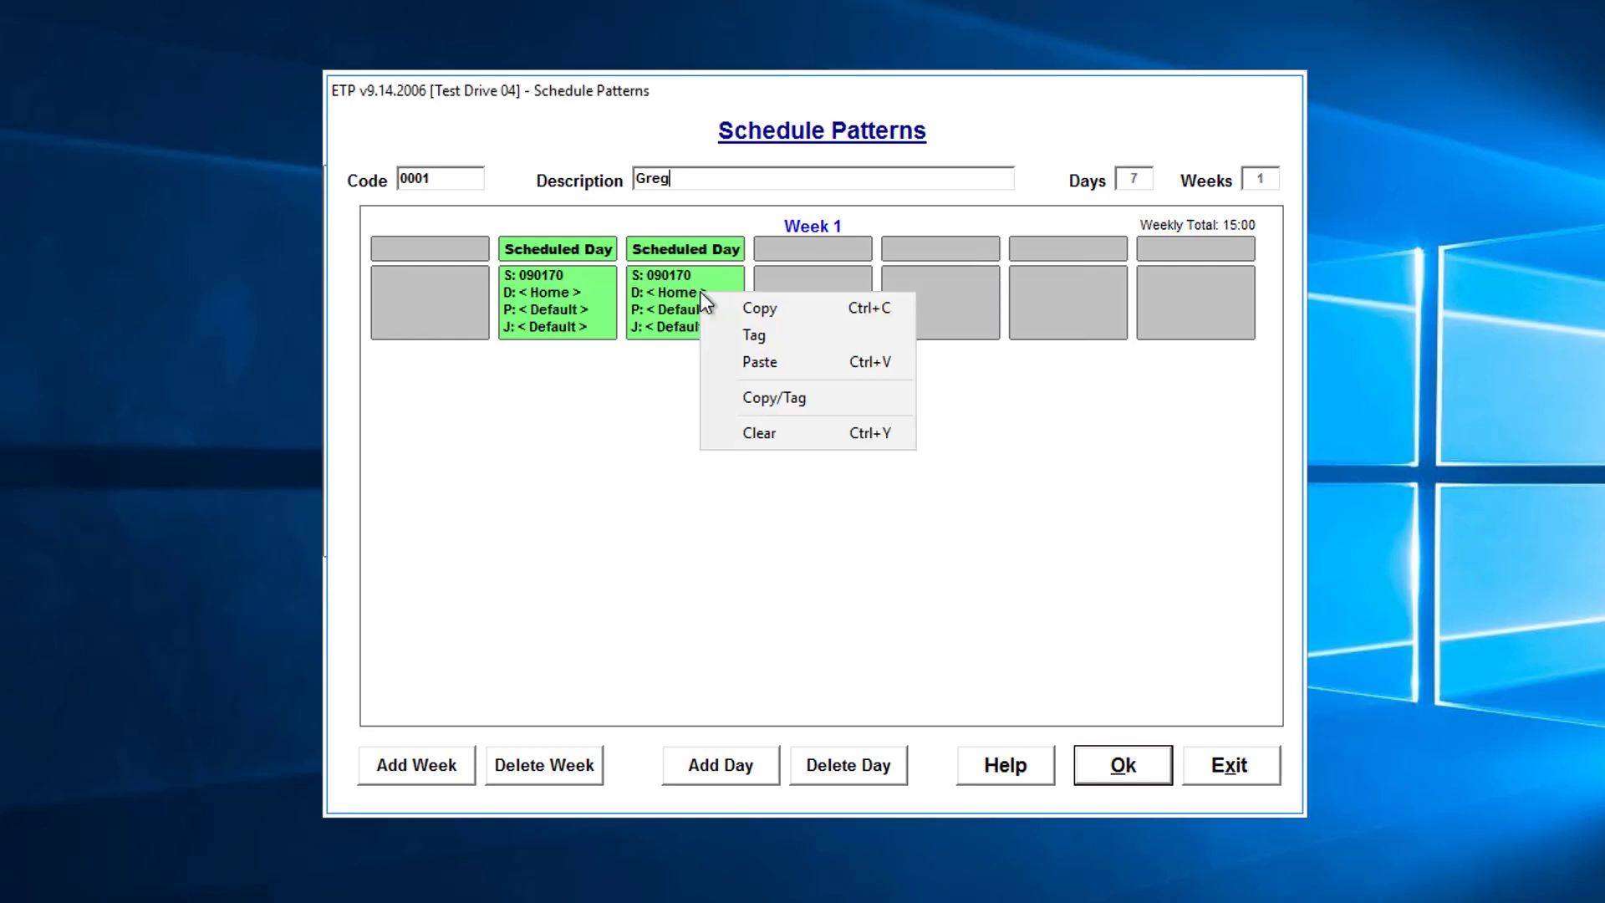
pyautogui.click(742, 309)
pyautogui.rightClick(799, 294)
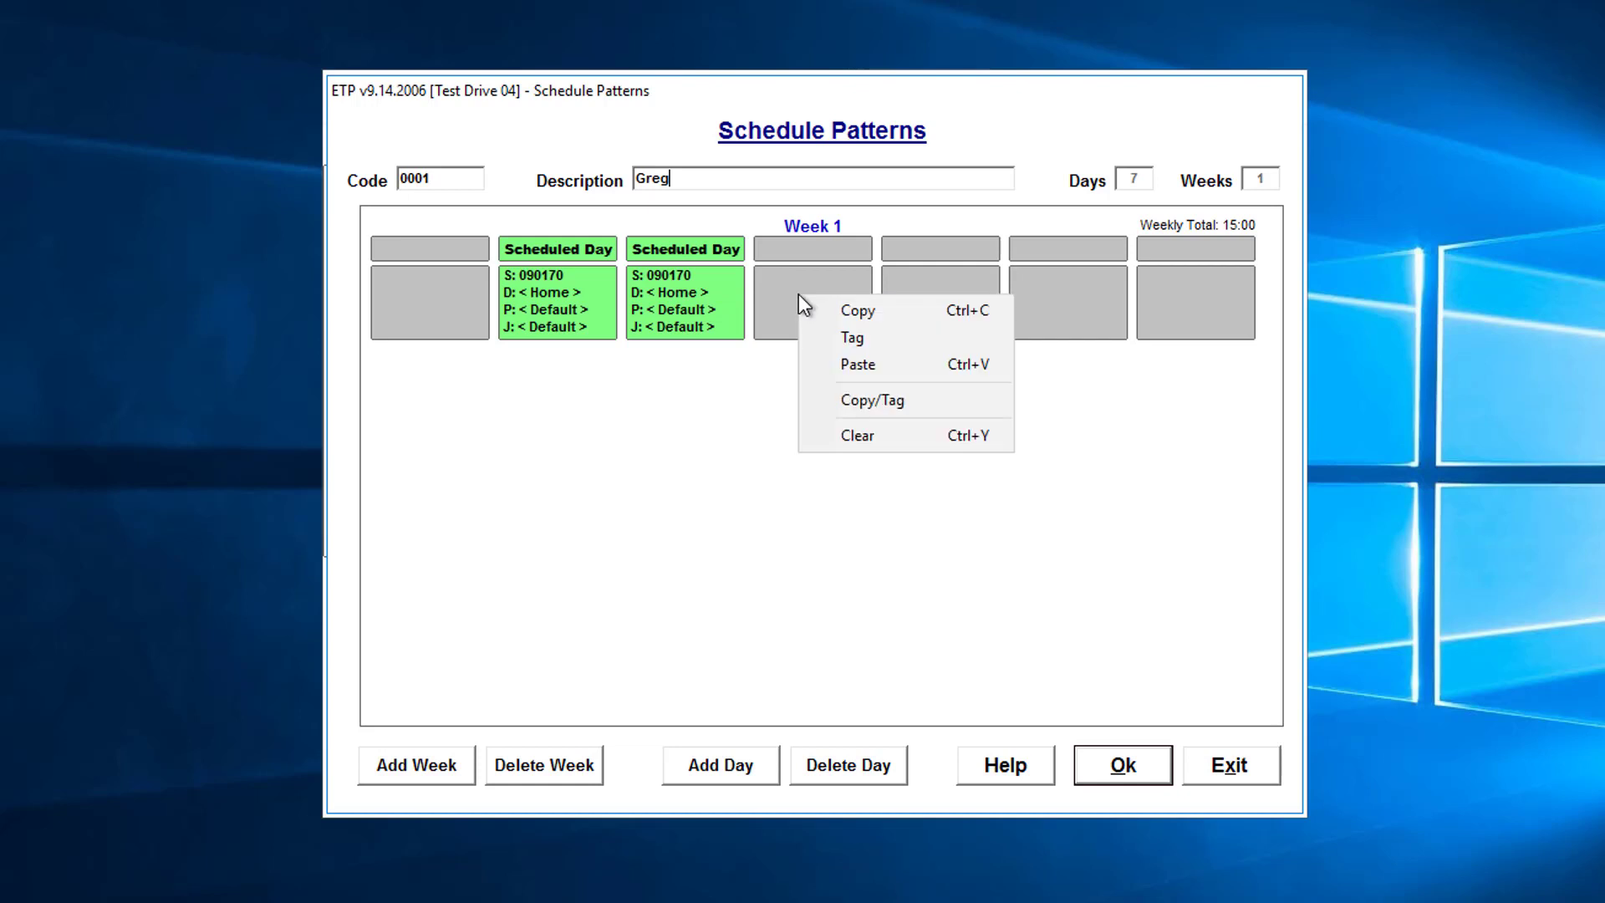
pyautogui.click(835, 364)
# Fill the fifth and sixth days with the fourth day's schedule using Copy/Tag, and save the pattern
pyautogui.rightClick(830, 278)
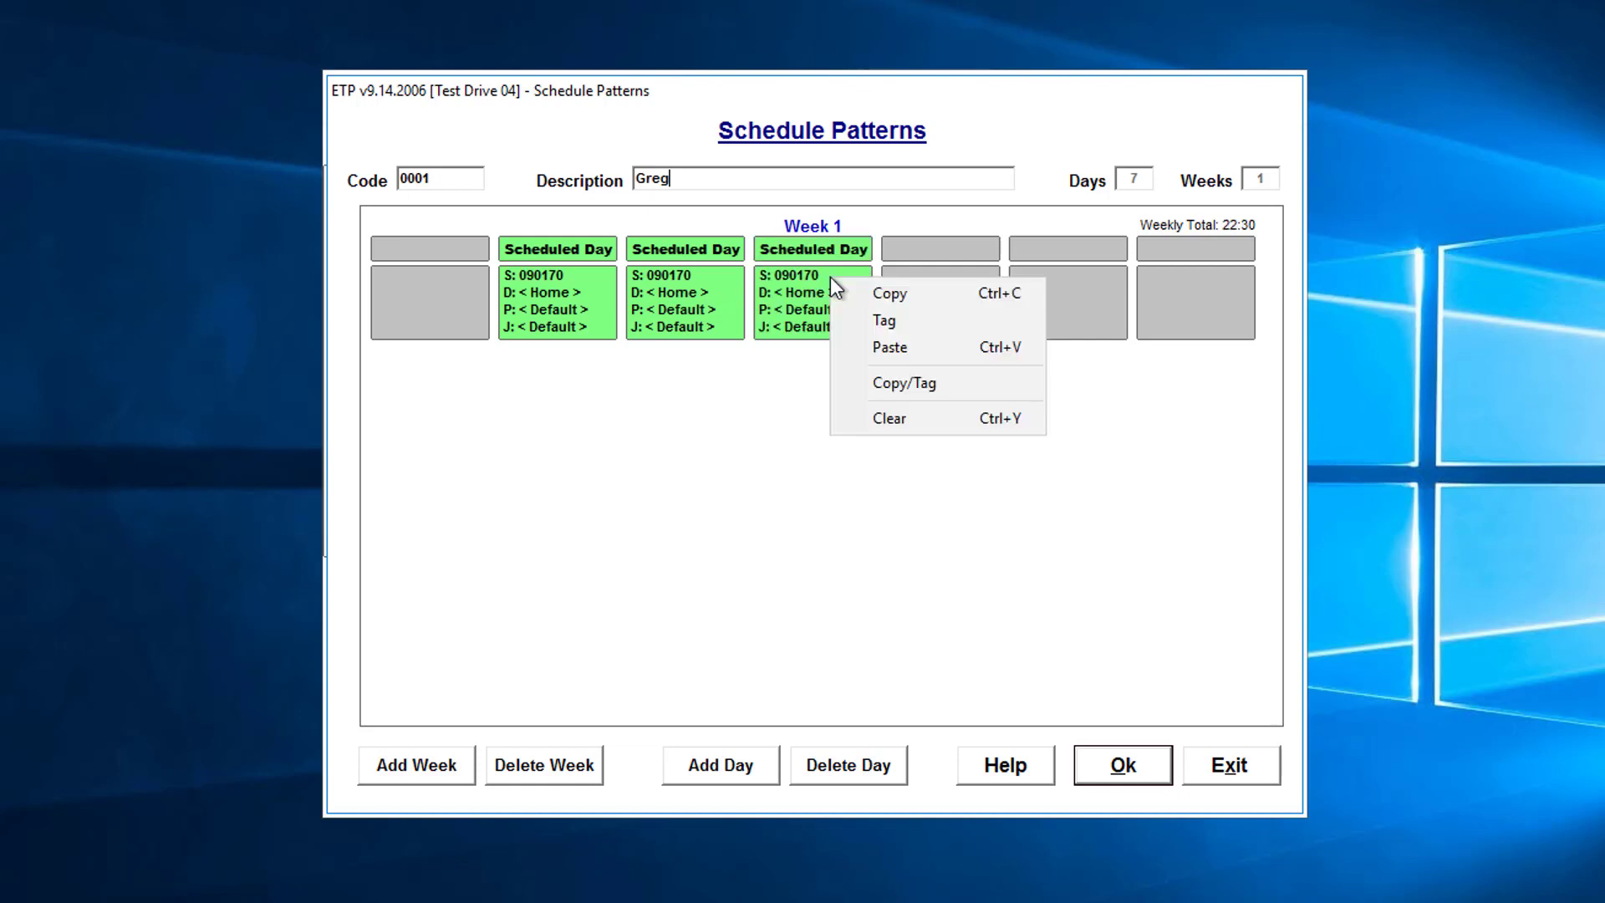
pyautogui.click(895, 384)
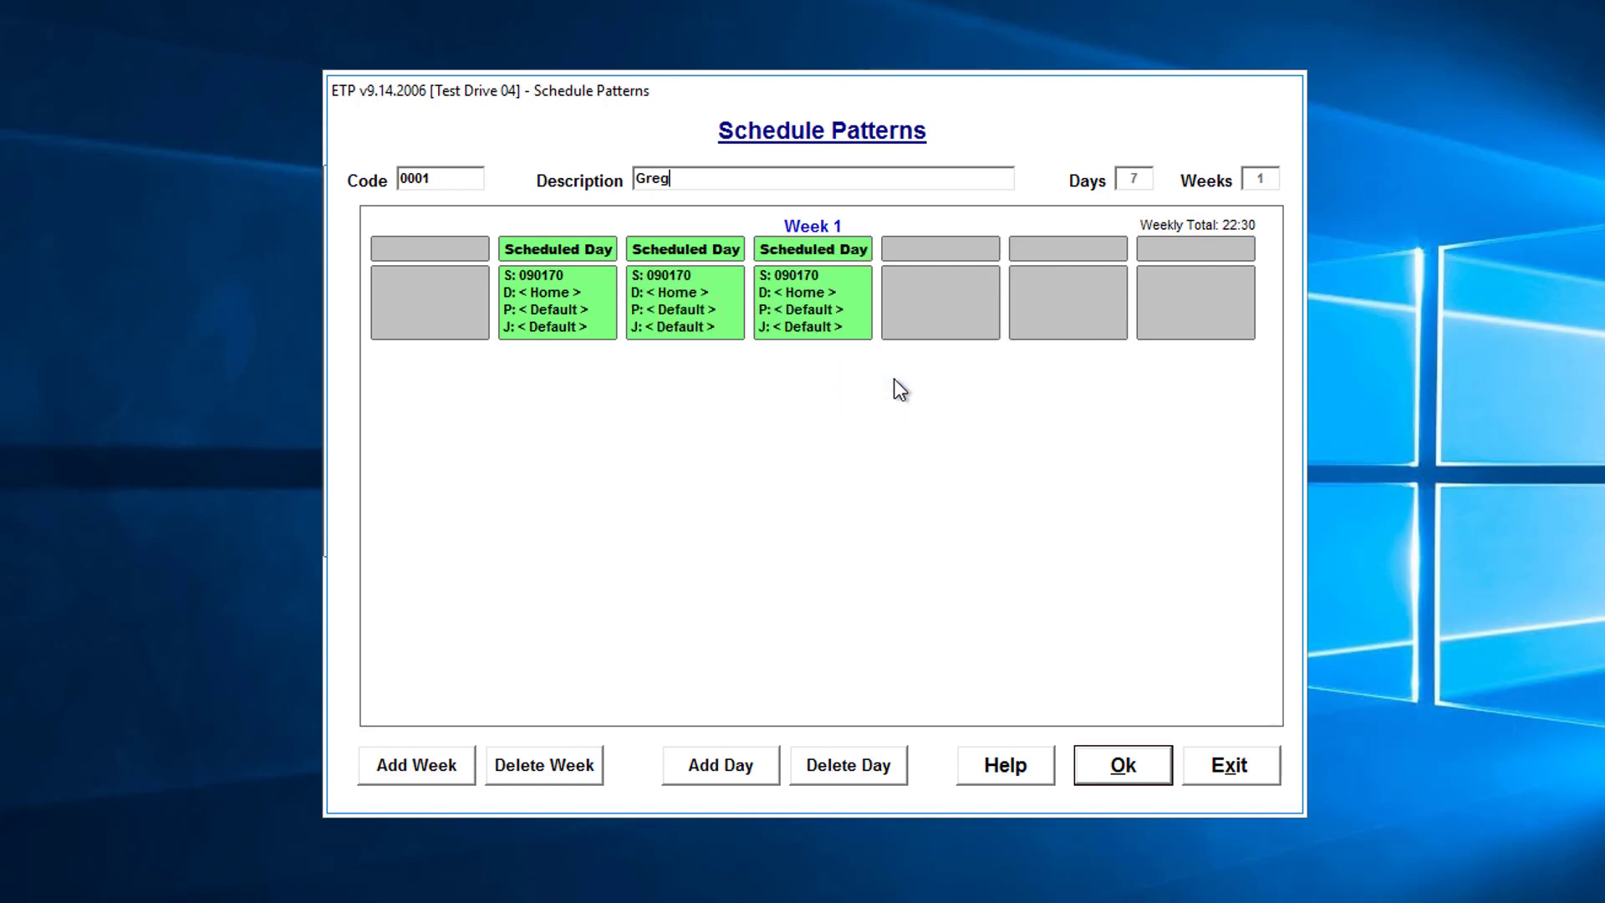
pyautogui.rightClick(1065, 297)
pyautogui.click(1095, 343)
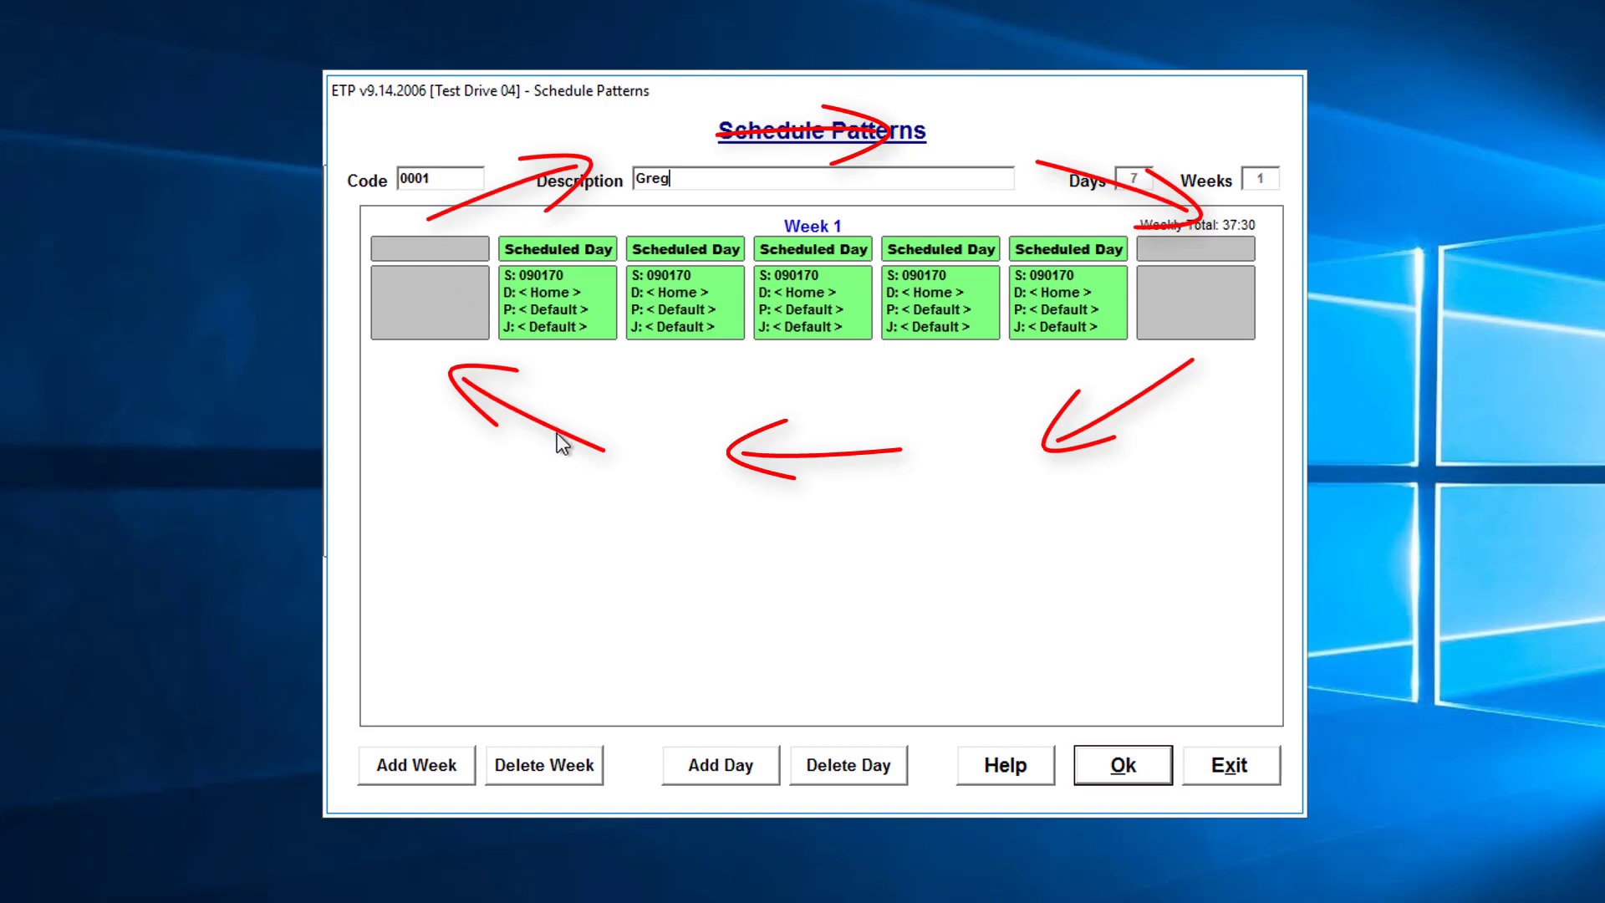
pyautogui.click(1150, 779)
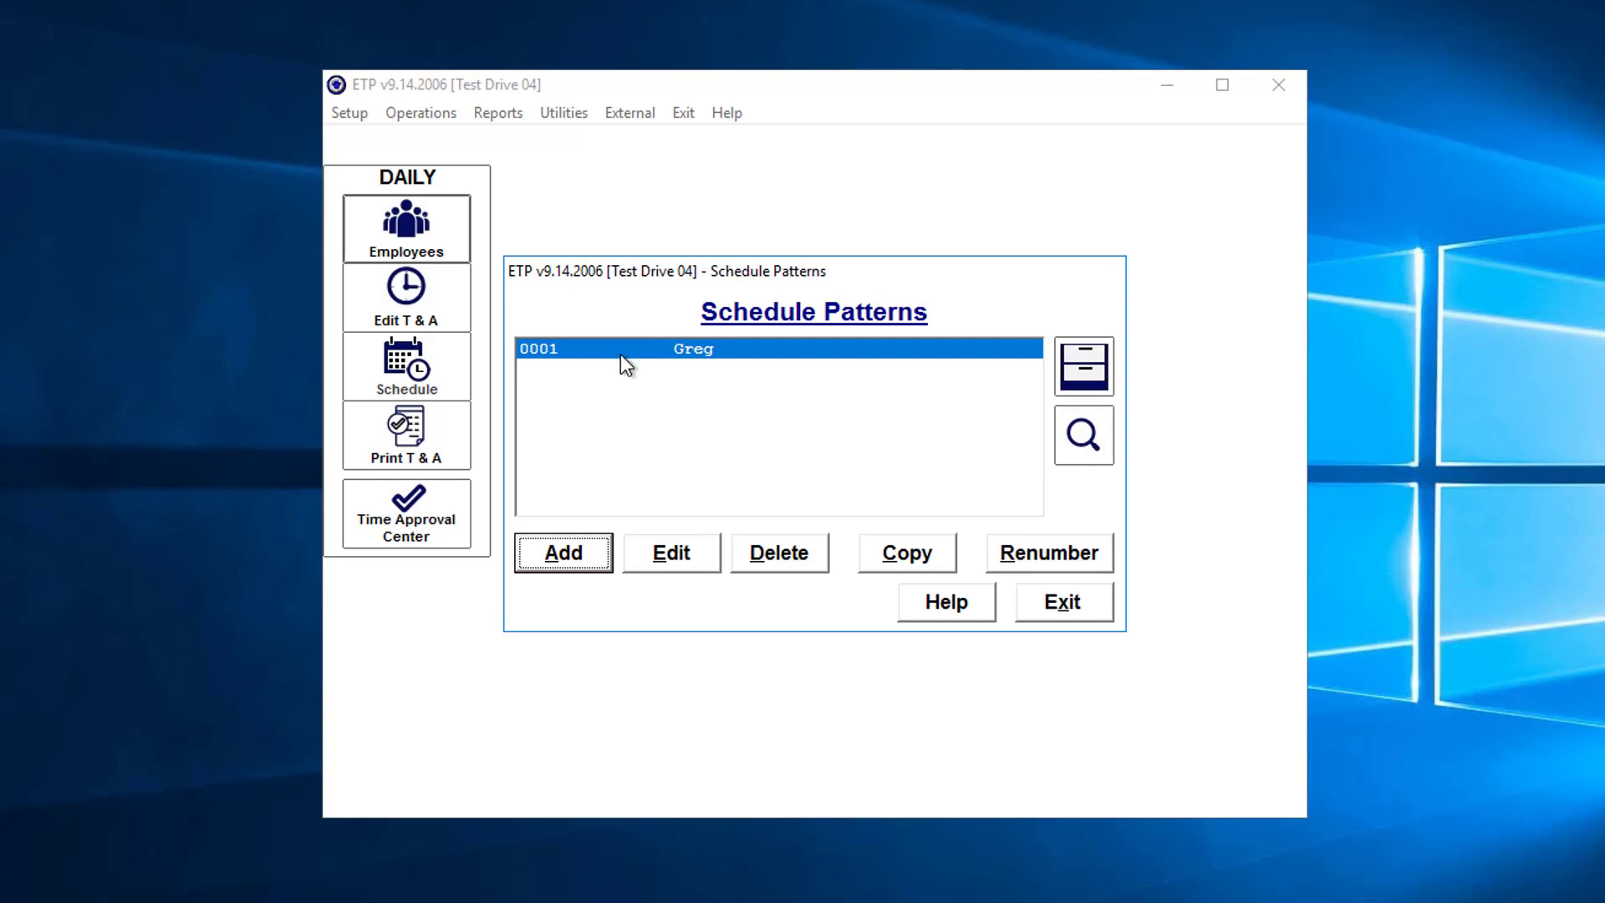
# Create and save a two-week schedule pattern with code 0002 and the second employee's first name as its description
pyautogui.click(592, 553)
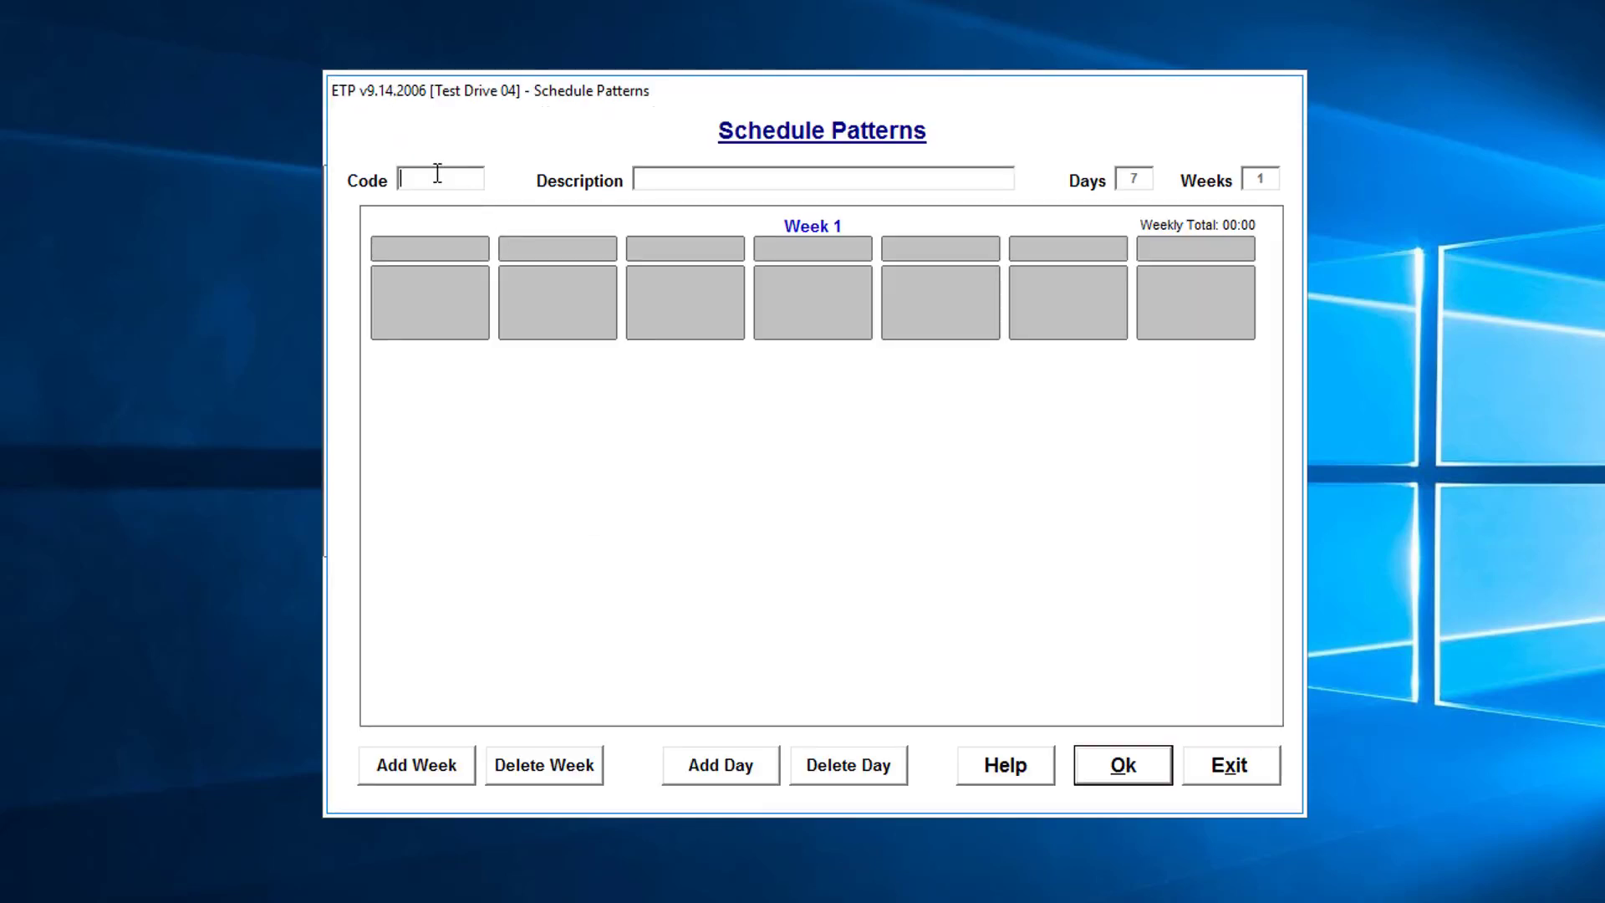
pyautogui.write('0002')
pyautogui.click(707, 182)
pyautogui.write('Paul')
pyautogui.click(416, 762)
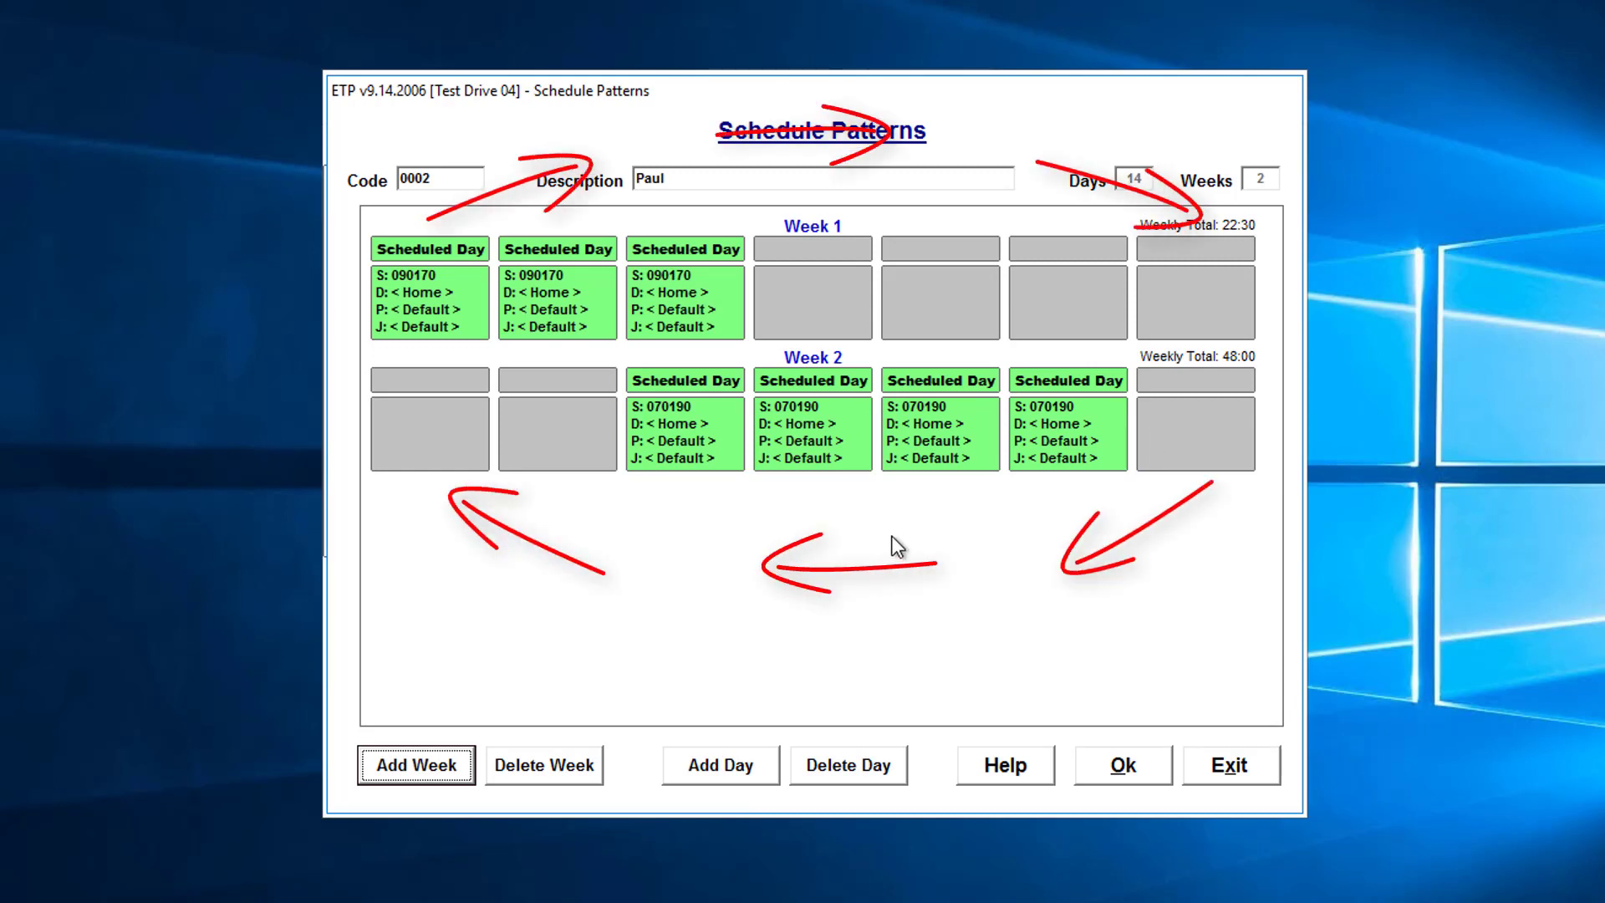
pyautogui.click(1100, 774)
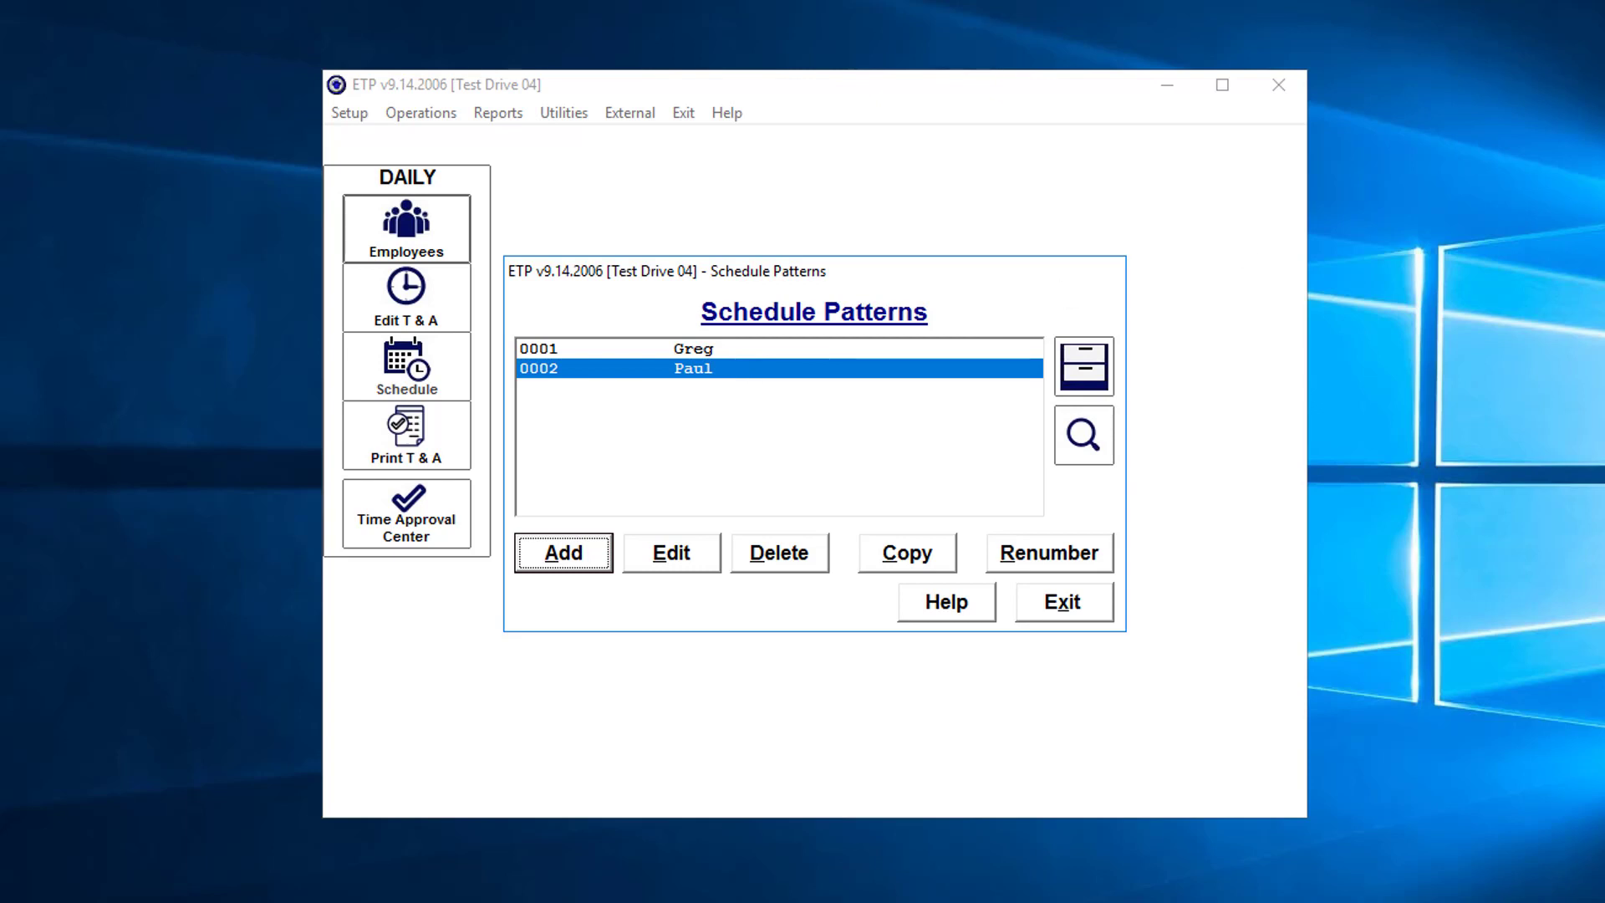
# Add a schedule pattern with code FB1 and description Food & Beverage 1, extended to two weeks
pyautogui.click(563, 553)
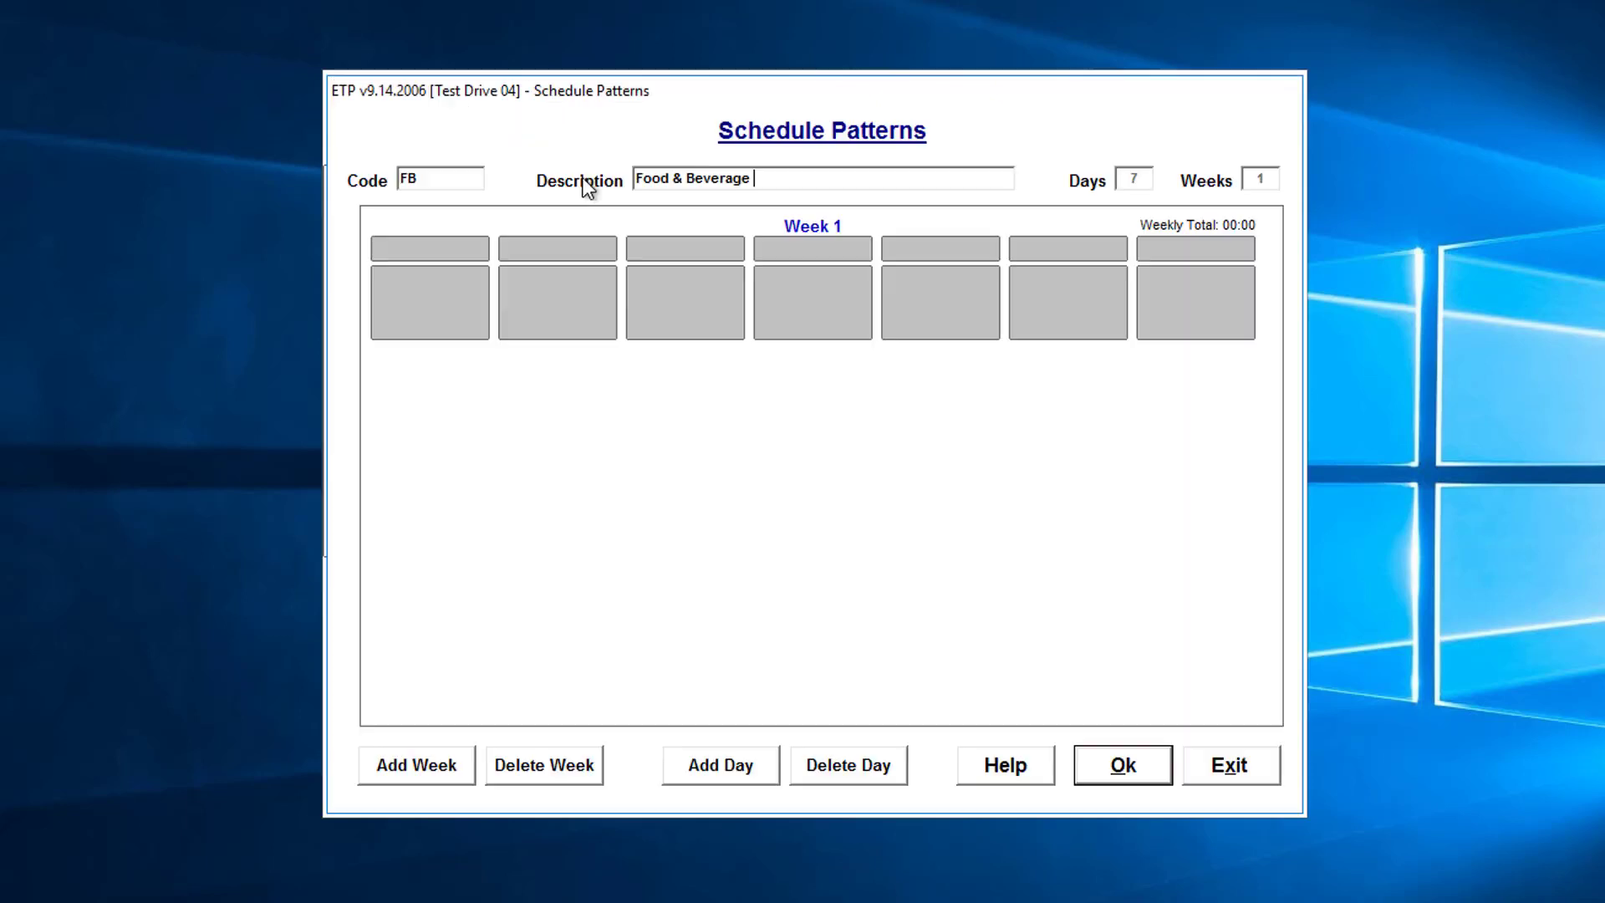
pyautogui.write('1')
pyautogui.click(407, 763)
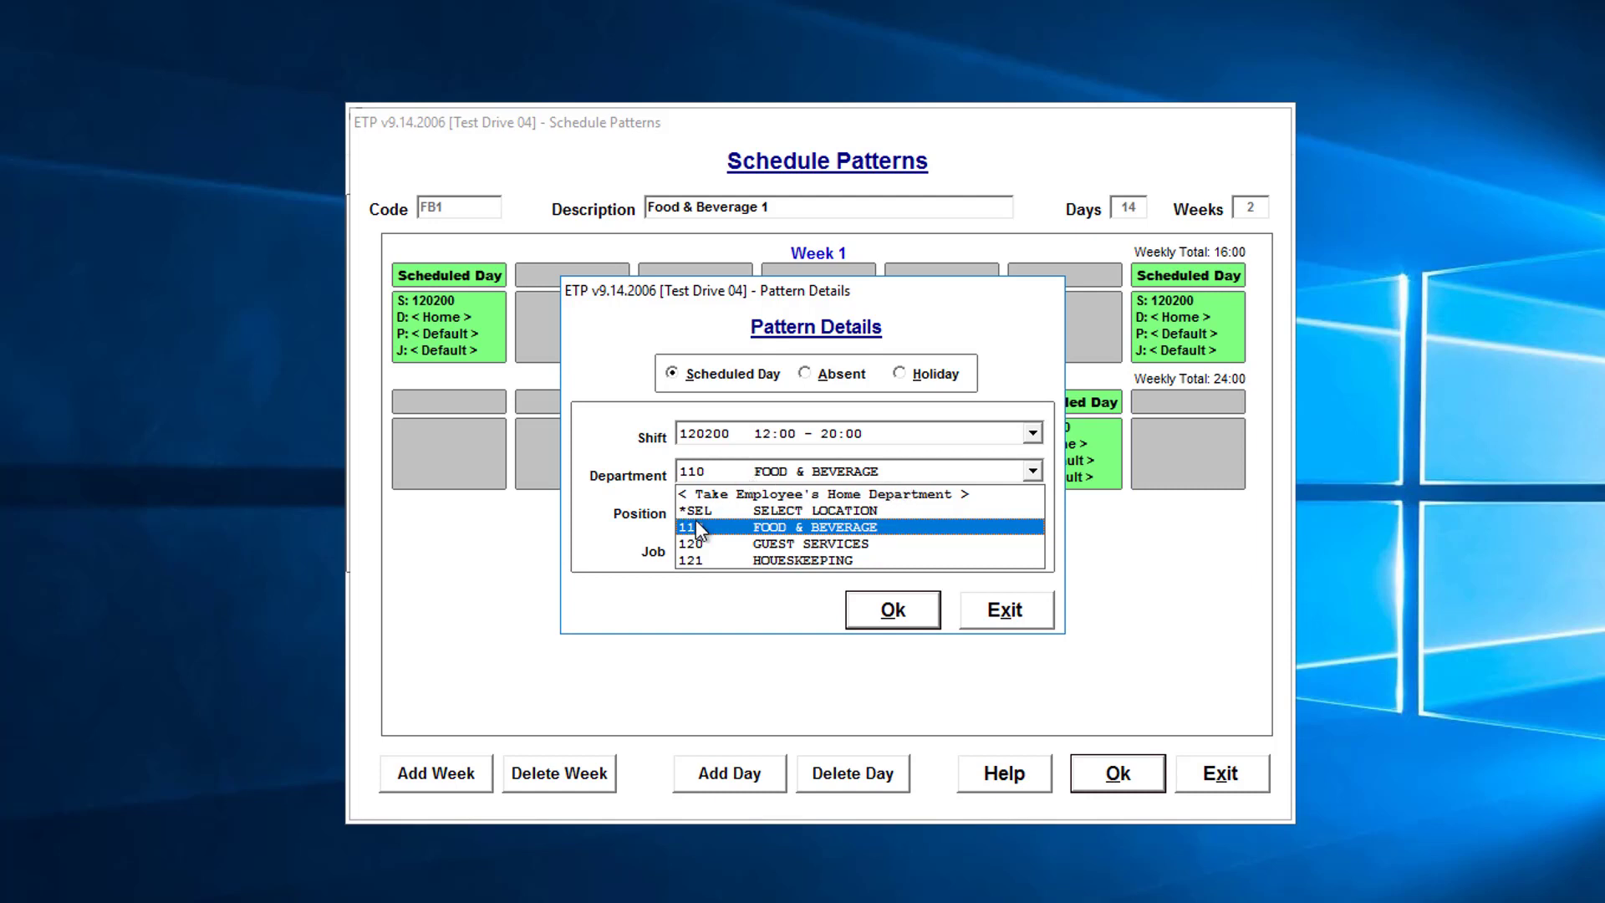
# Set the department of the day with shift 120200 to 110 FOOD & BEVERAGE, and reopen the department choices
pyautogui.click(794, 527)
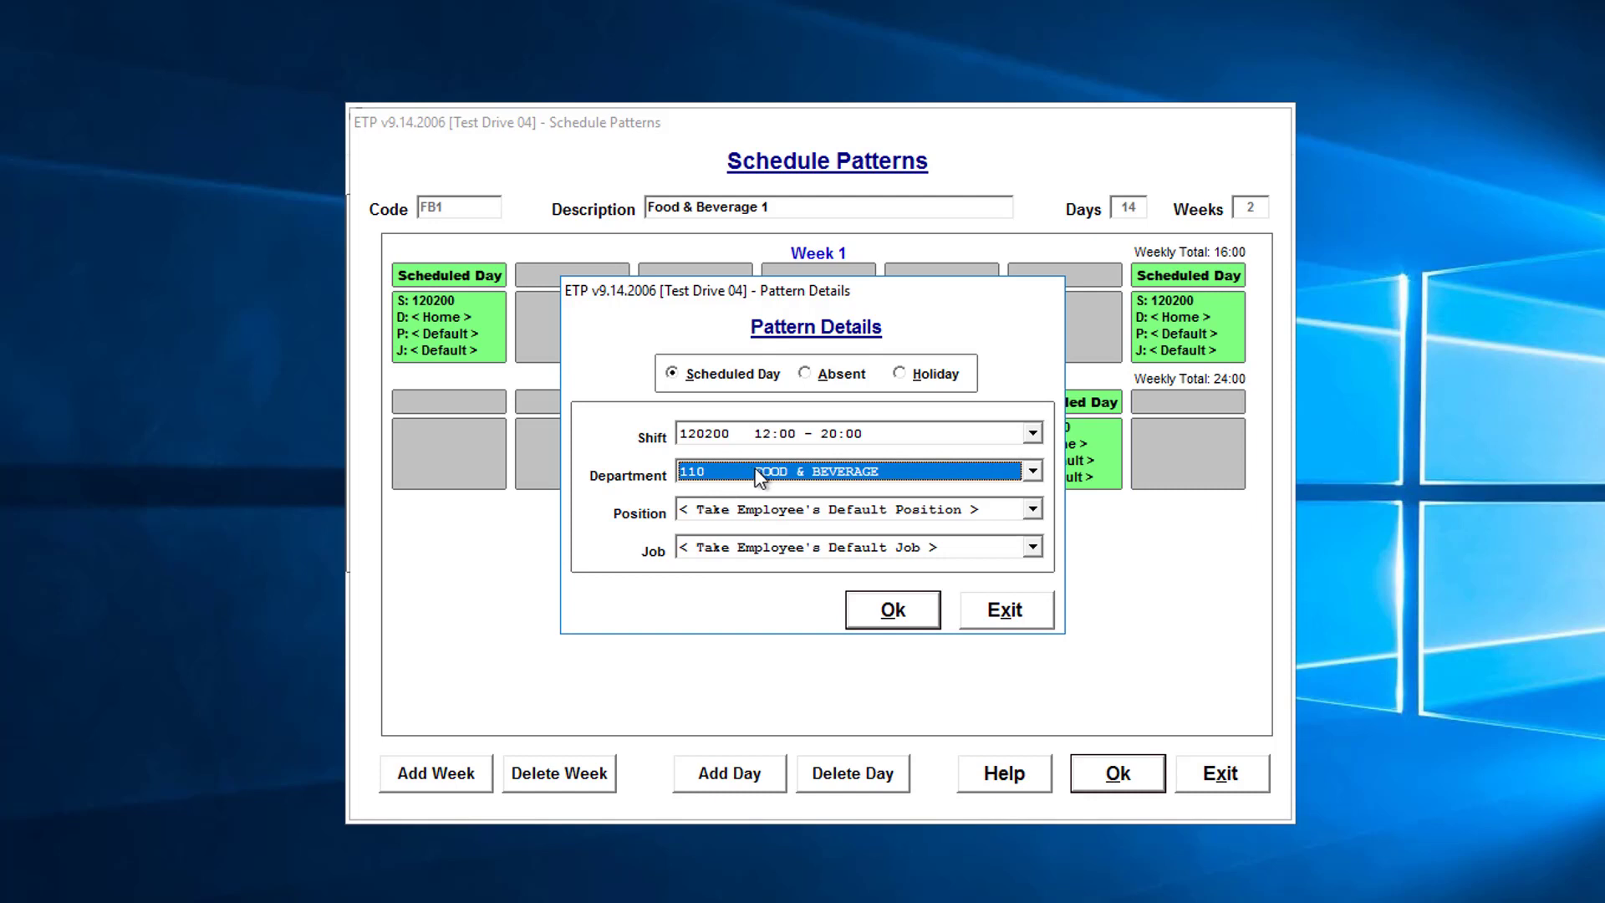
pyautogui.click(866, 474)
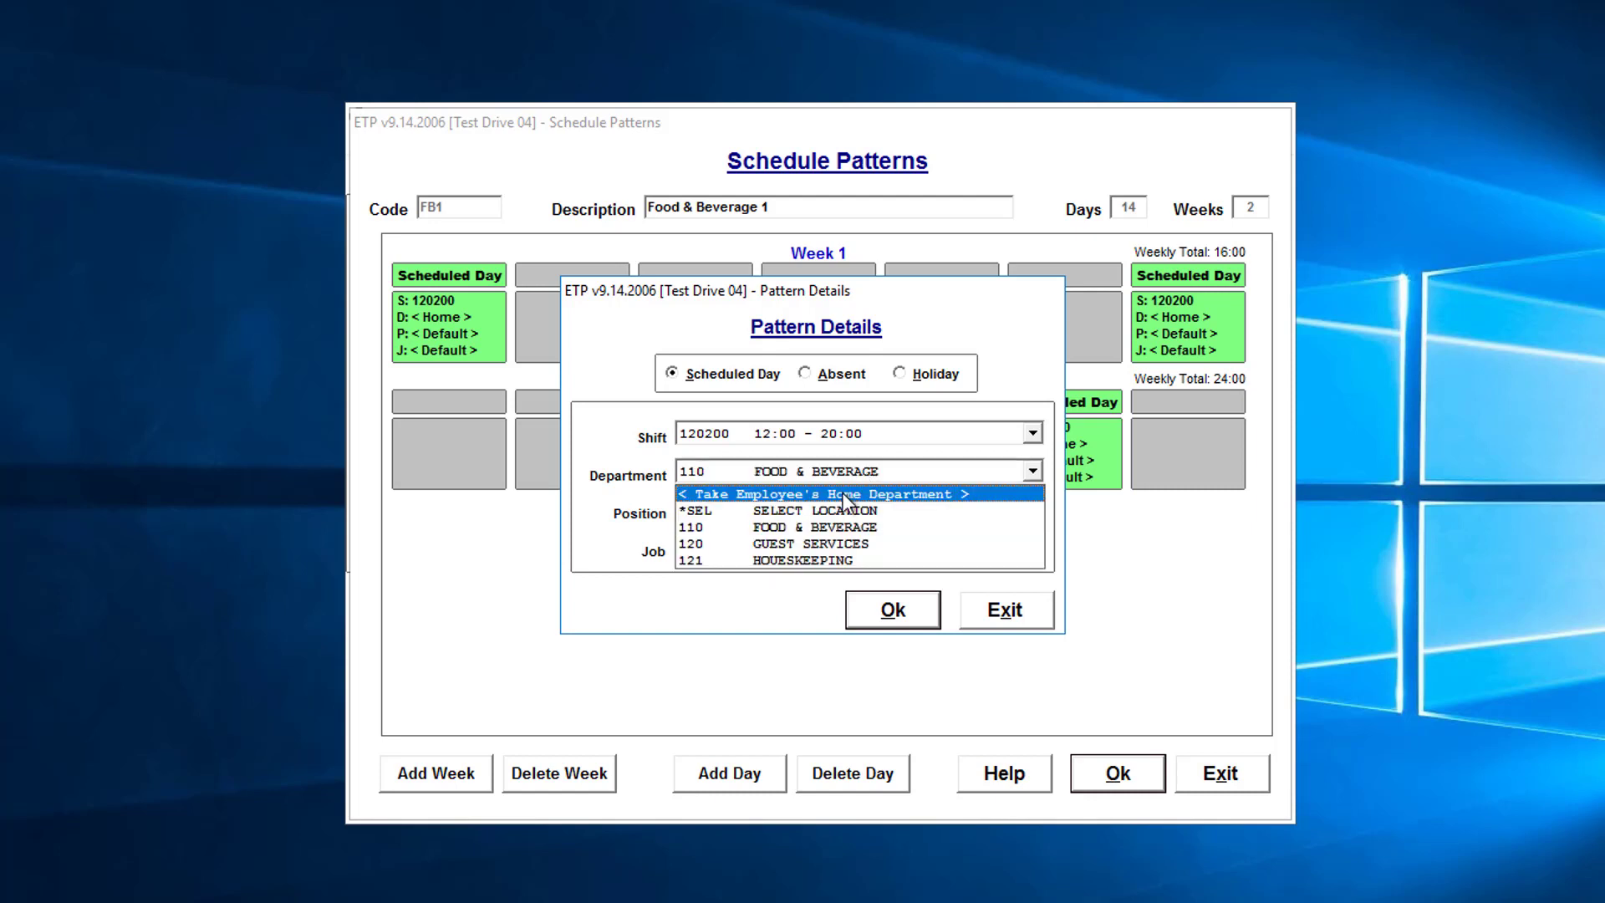